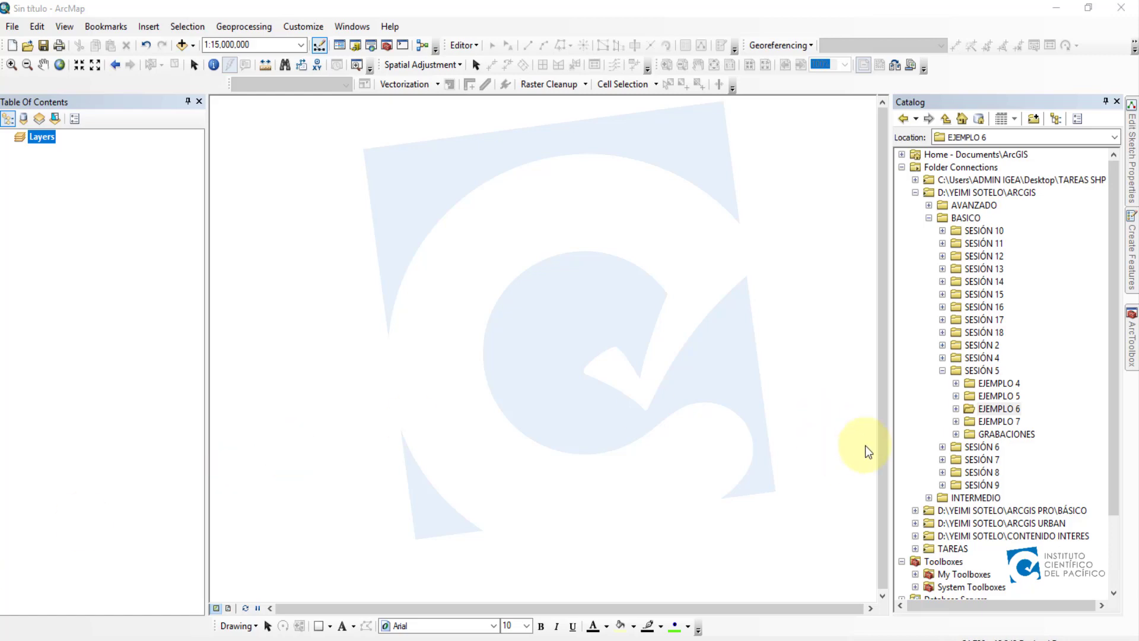
Add ANP.shp from the 01-ARCHIVOS UTILIZADOS-DATA folder of EJEMPLO 6 to the map
click(955, 409)
click(969, 422)
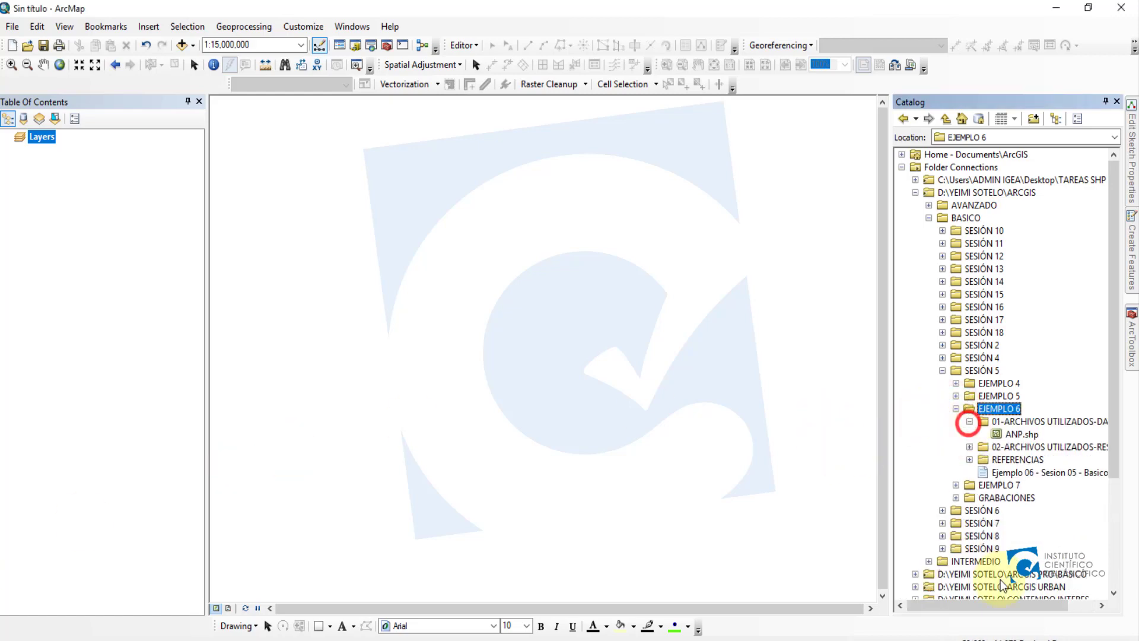
drag(1010, 605, 1061, 620)
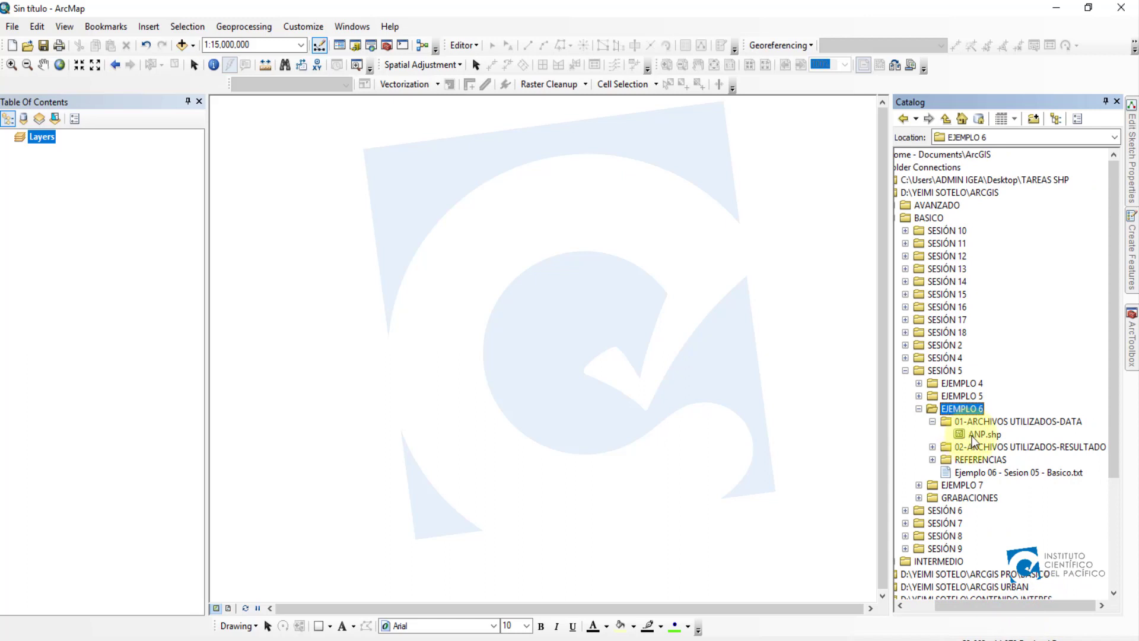
mouse_move(965, 436)
mouse_down()
mouse_move(494, 399)
mouse_move(473, 386)
mouse_up()
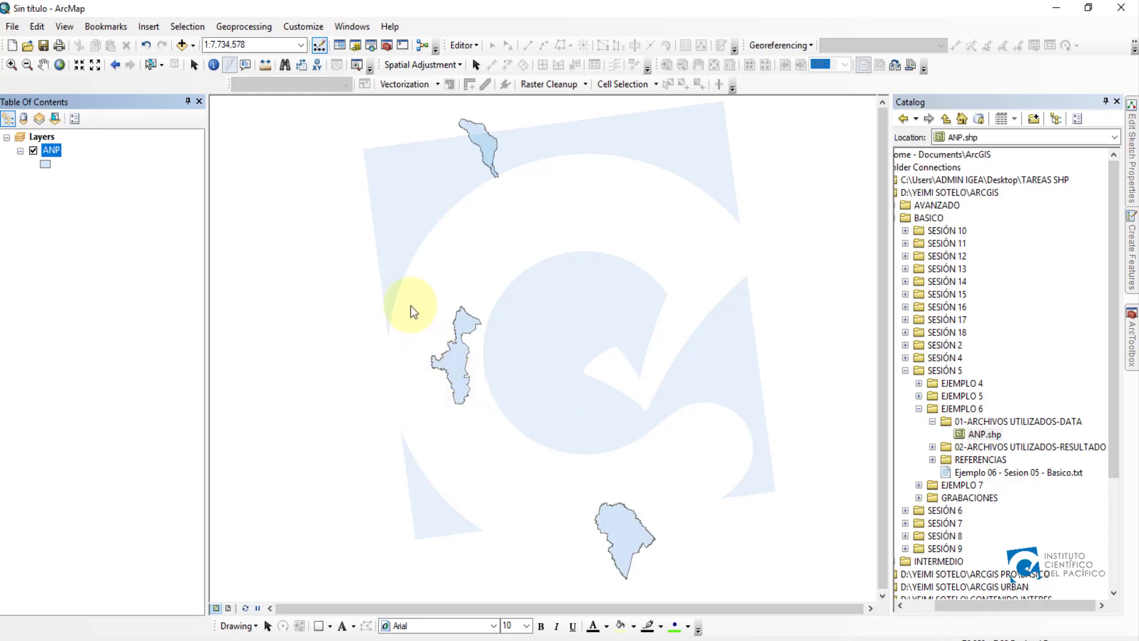
Open the attribute table of the ANP layer, keeping all its polygons in view on the map
right_click(64, 155)
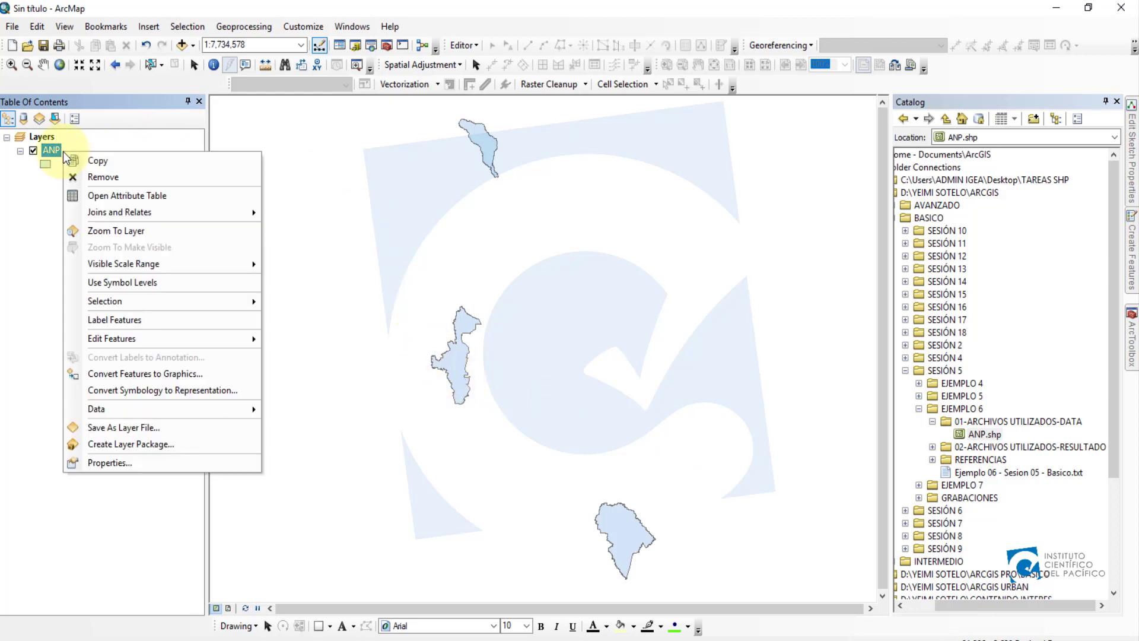
click(149, 201)
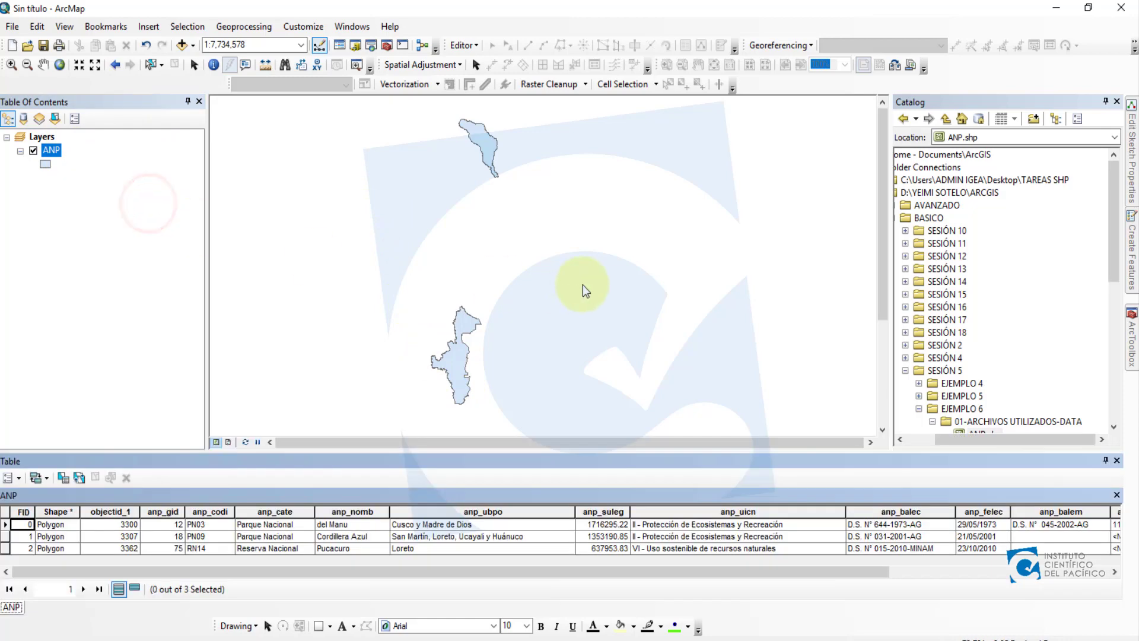
scroll(508, 279, up, 3)
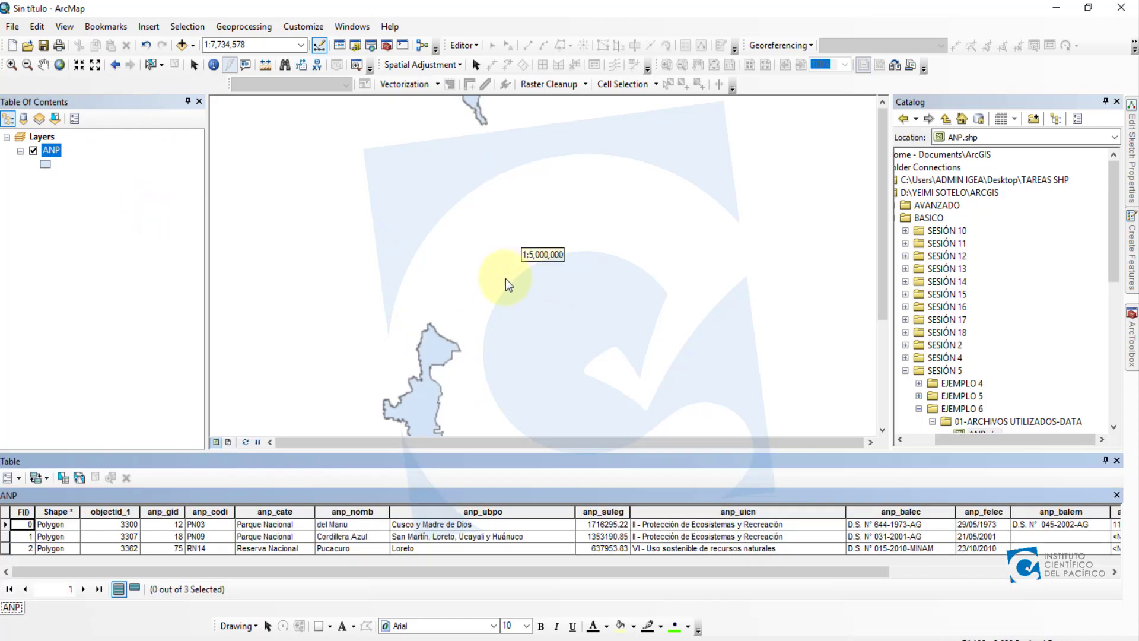
click(547, 372)
click(43, 65)
drag(460, 311, 446, 261)
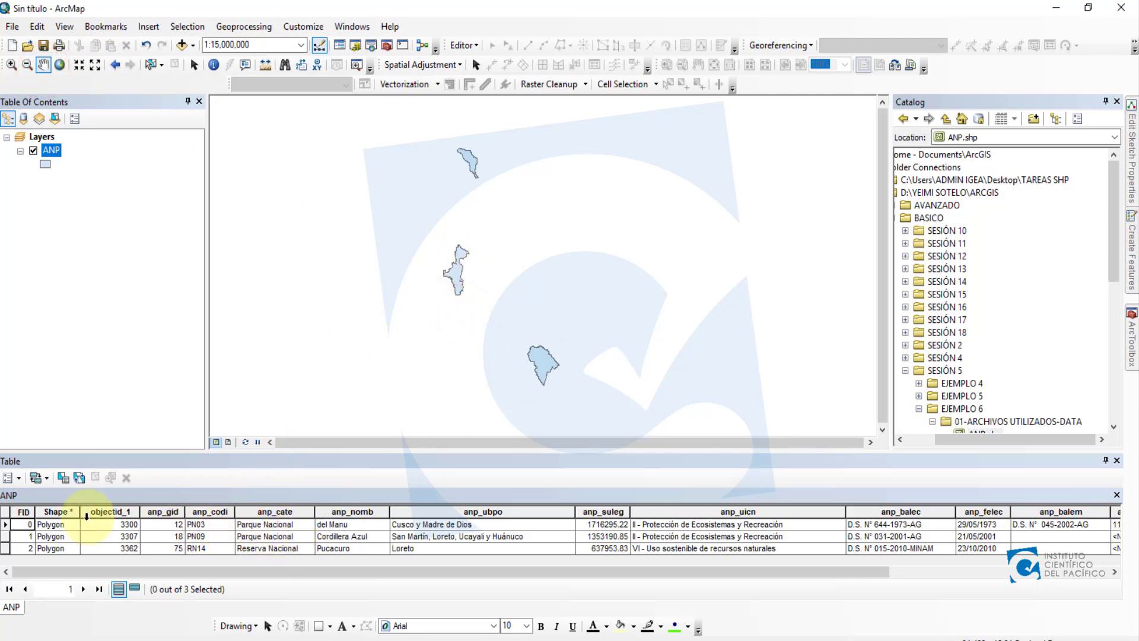
Highlight each of the three ANP records in turn to locate its polygon on the map, and clear the selection
click(6, 525)
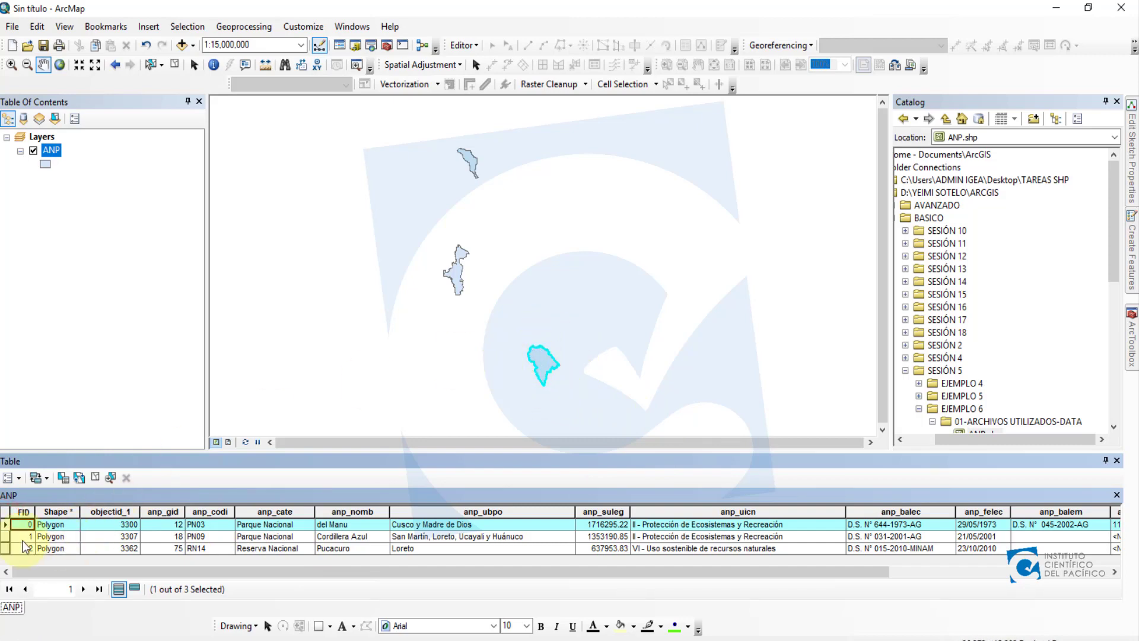
click(5, 536)
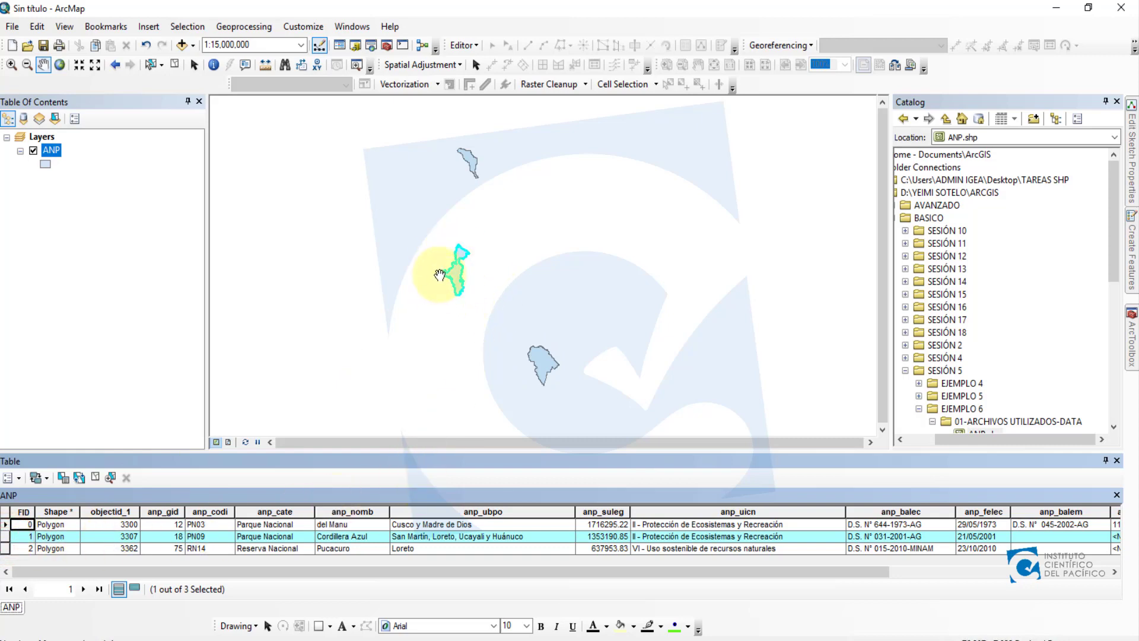
click(6, 548)
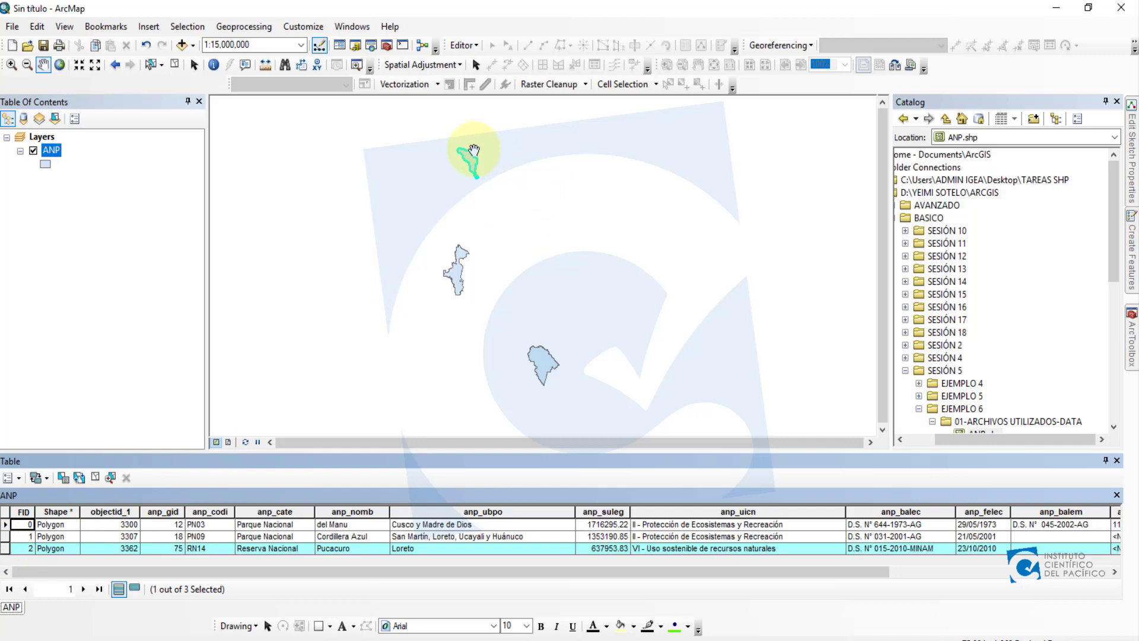
click(175, 64)
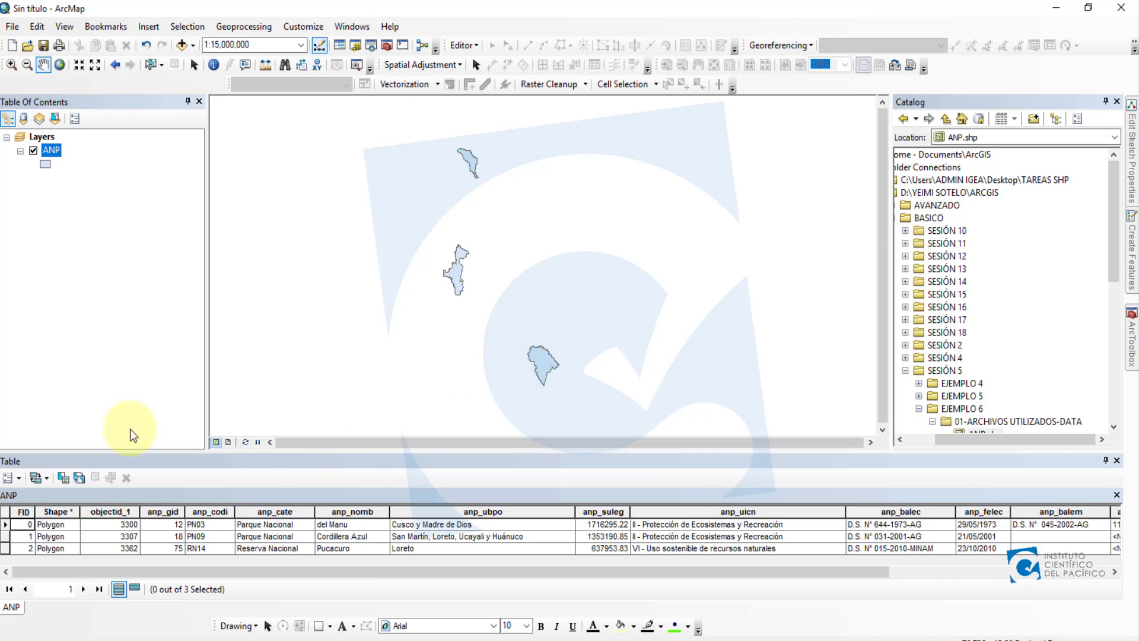
Add a Text field named HiperV with a length of 160 to the ANP attribute table
click(19, 478)
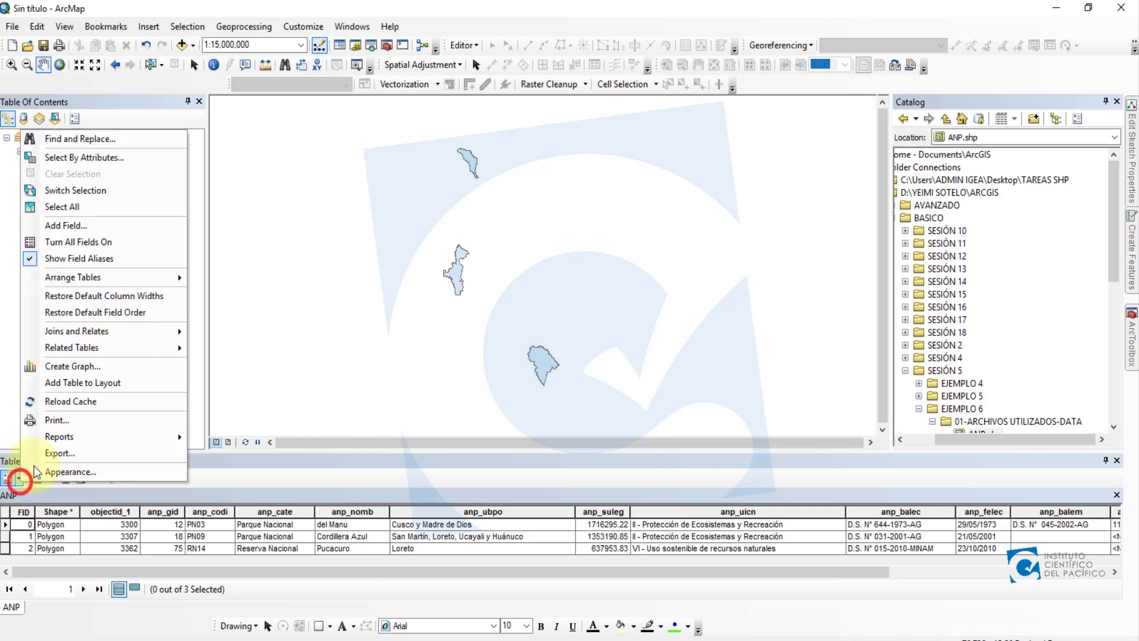
click(91, 219)
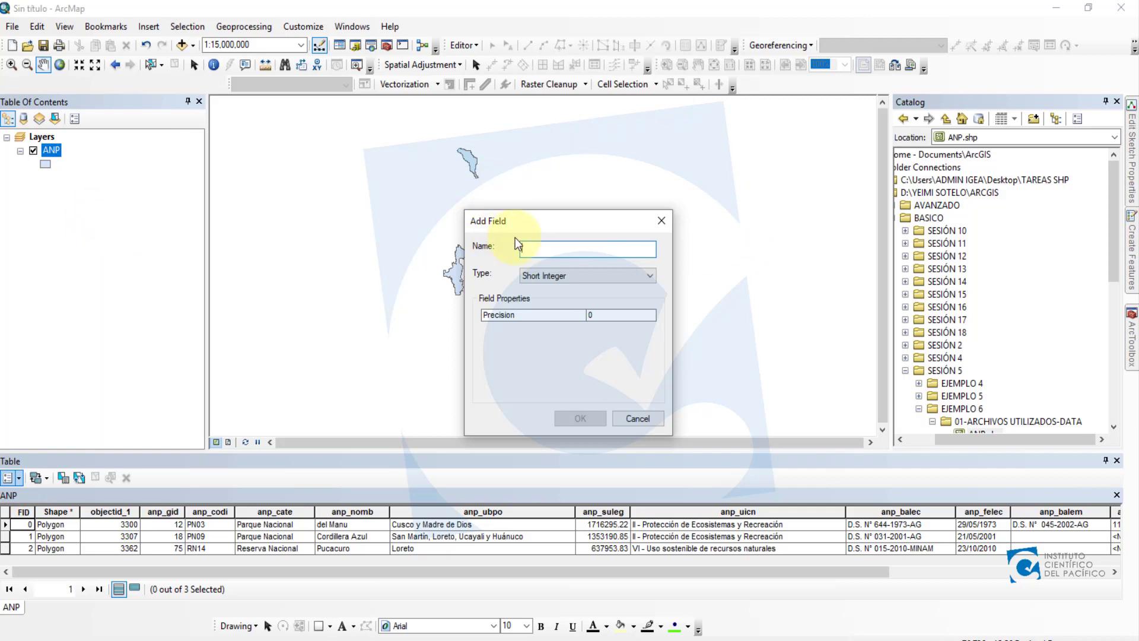
text(H)
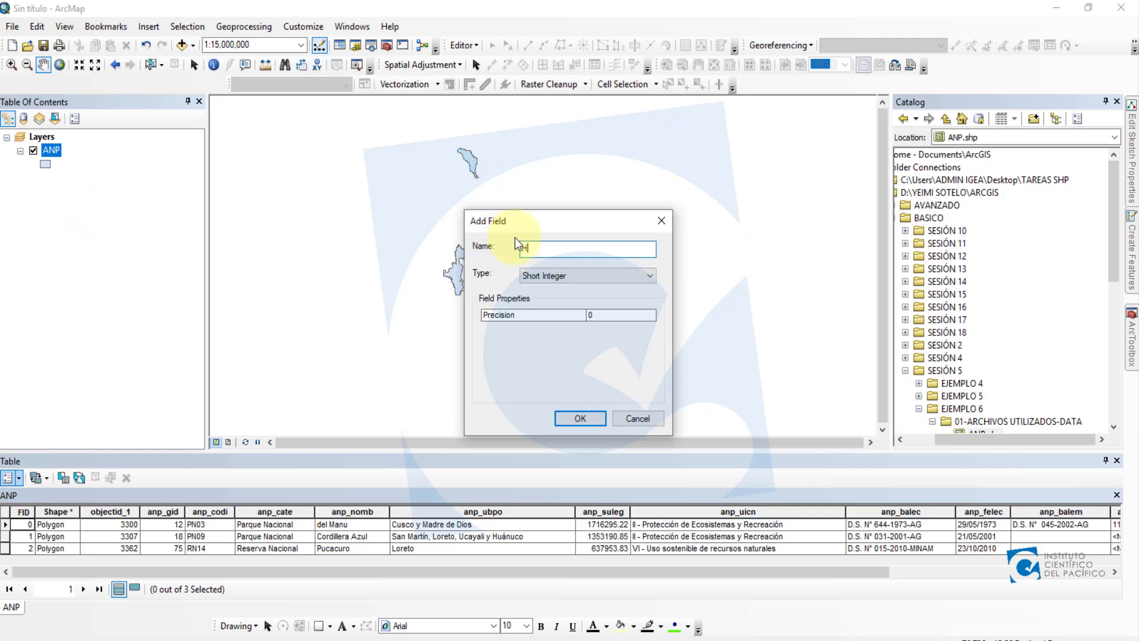
text(iperV)
click(572, 278)
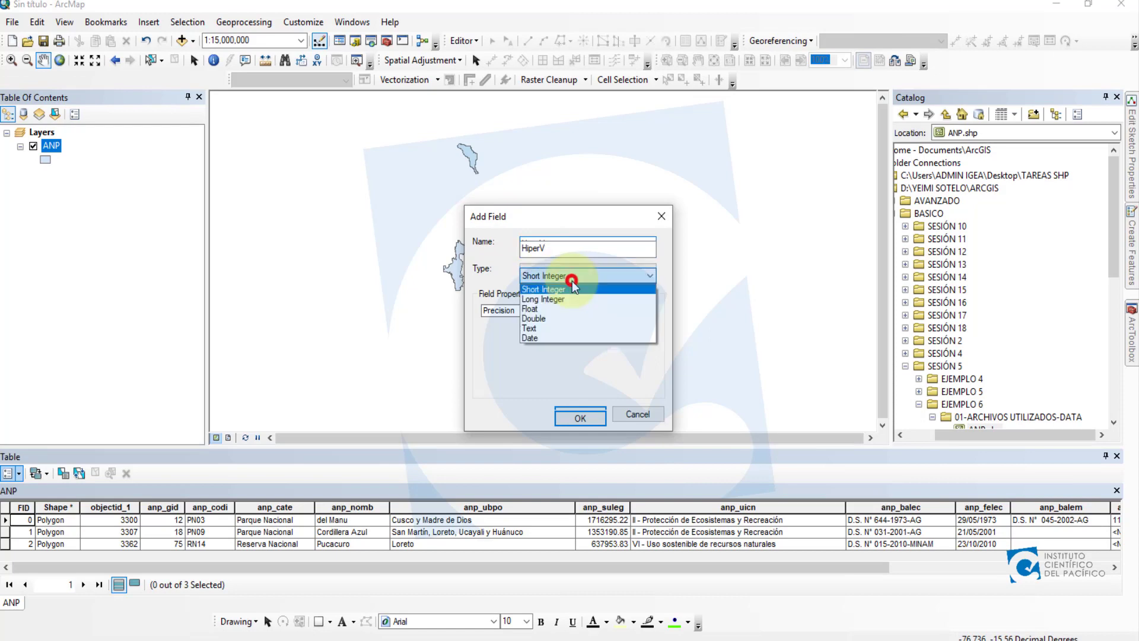
click(553, 328)
click(601, 315)
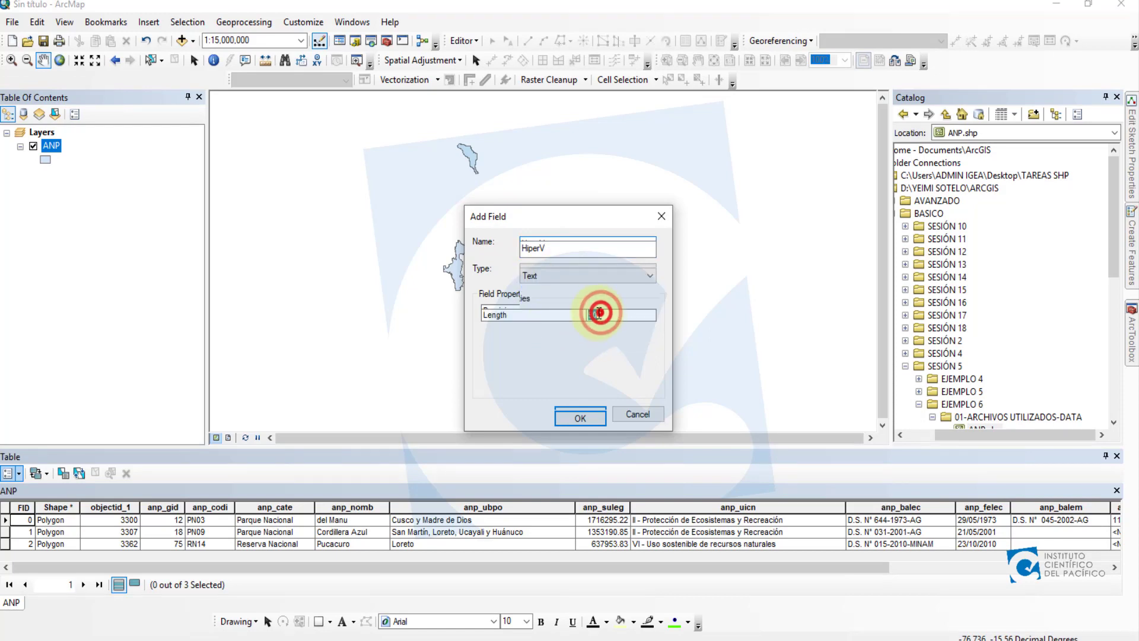
text(160)
click(559, 416)
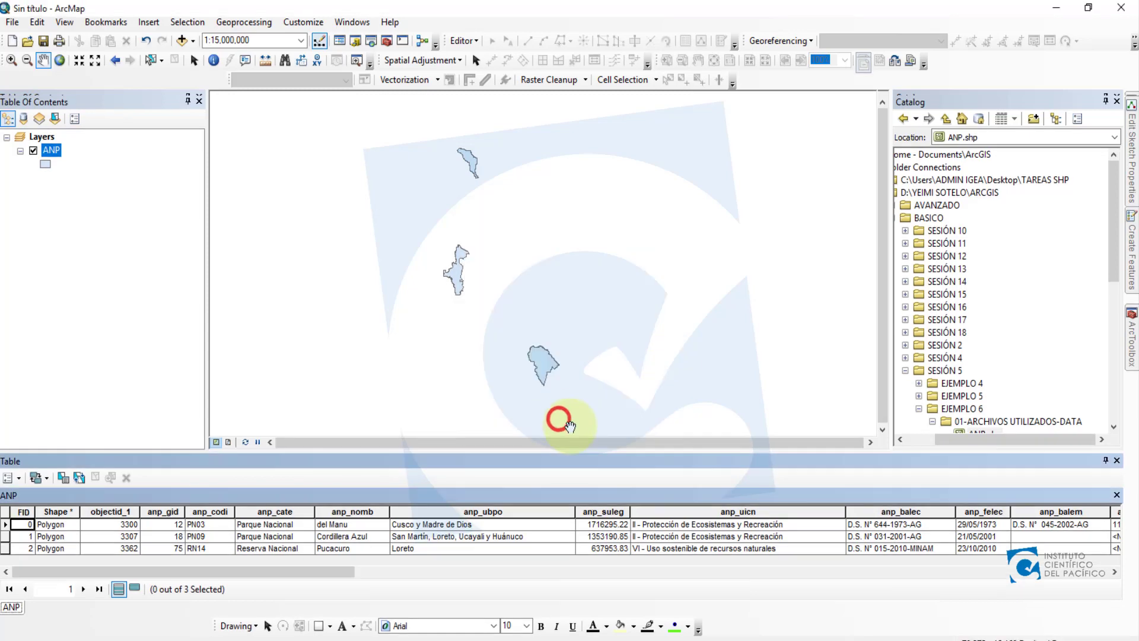
drag(305, 571, 1051, 610)
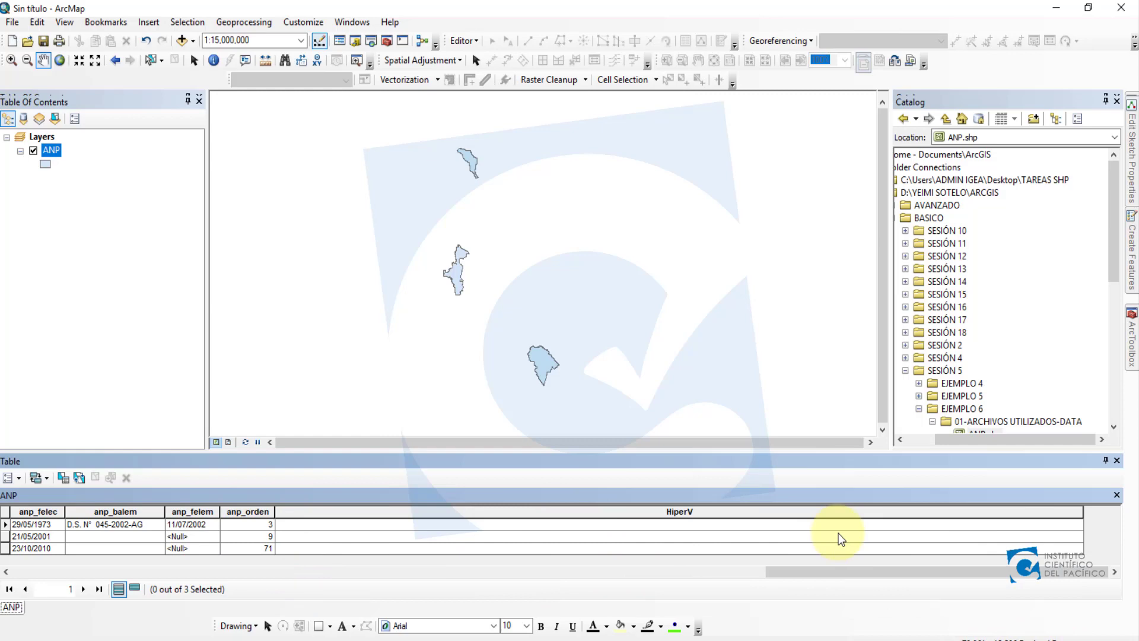
Enable hyperlink support for the ANP layer using the HiperV field, with URL as the link type
right_click(69, 150)
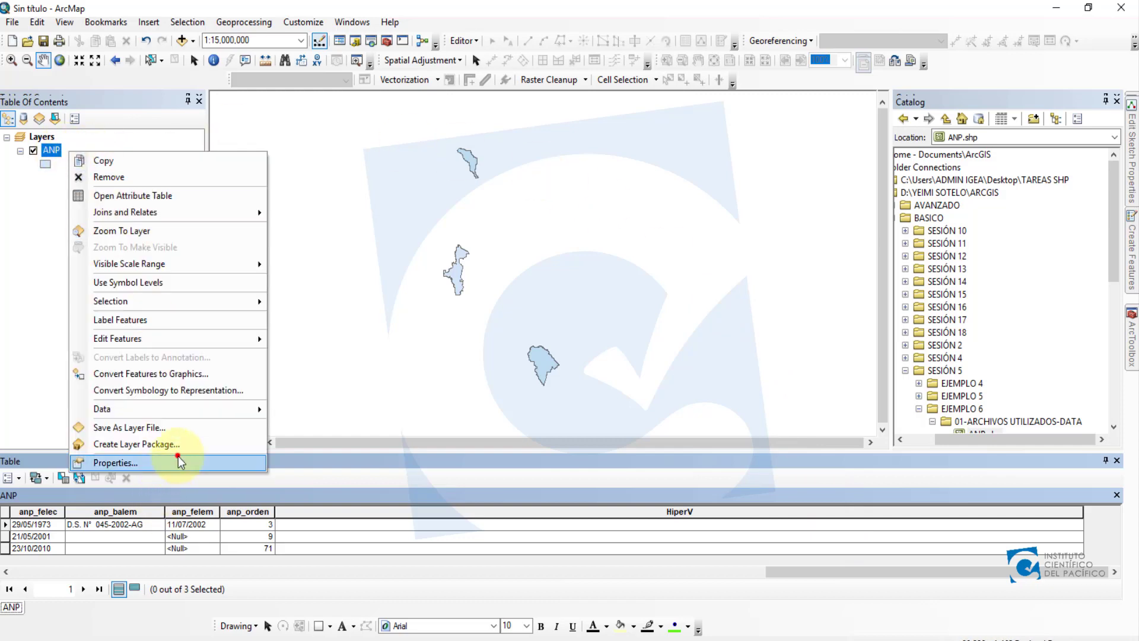
click(177, 455)
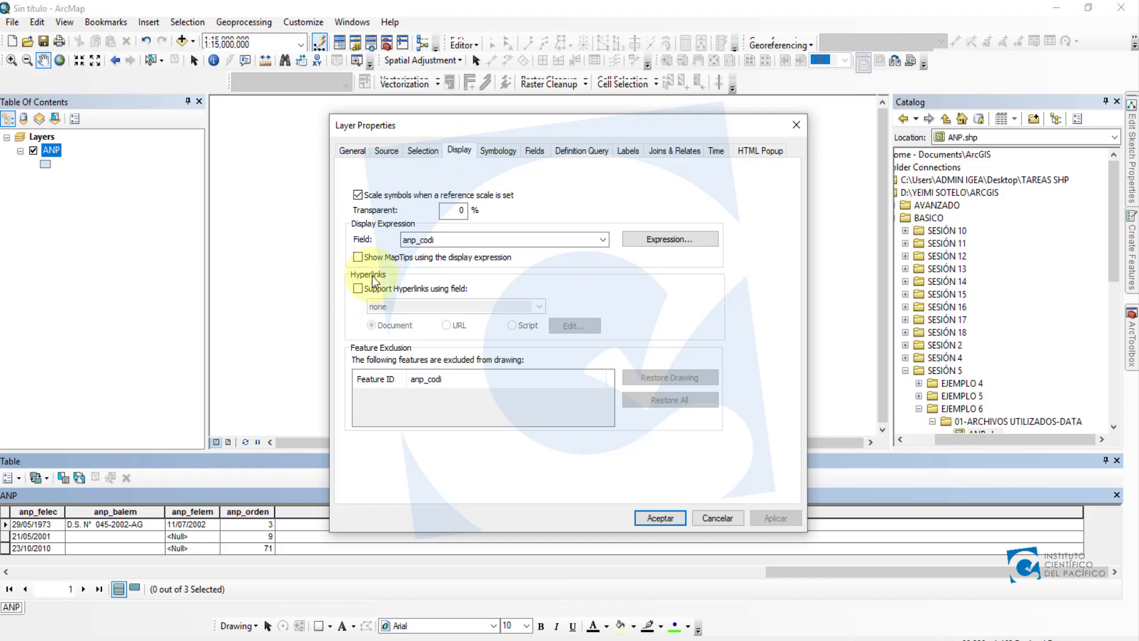
click(357, 289)
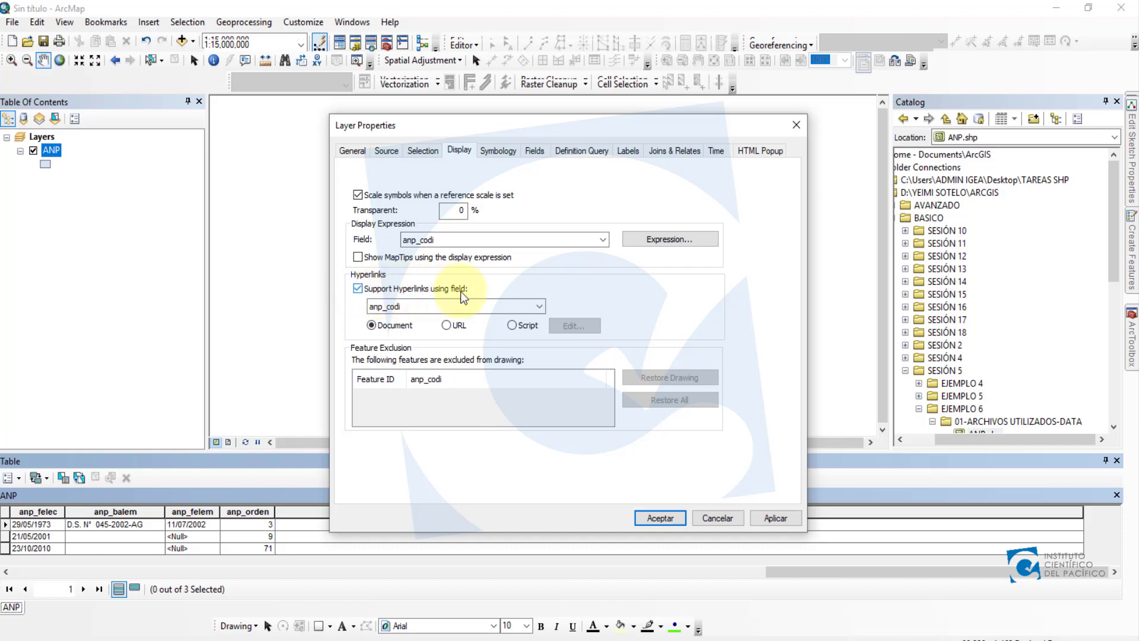
click(539, 306)
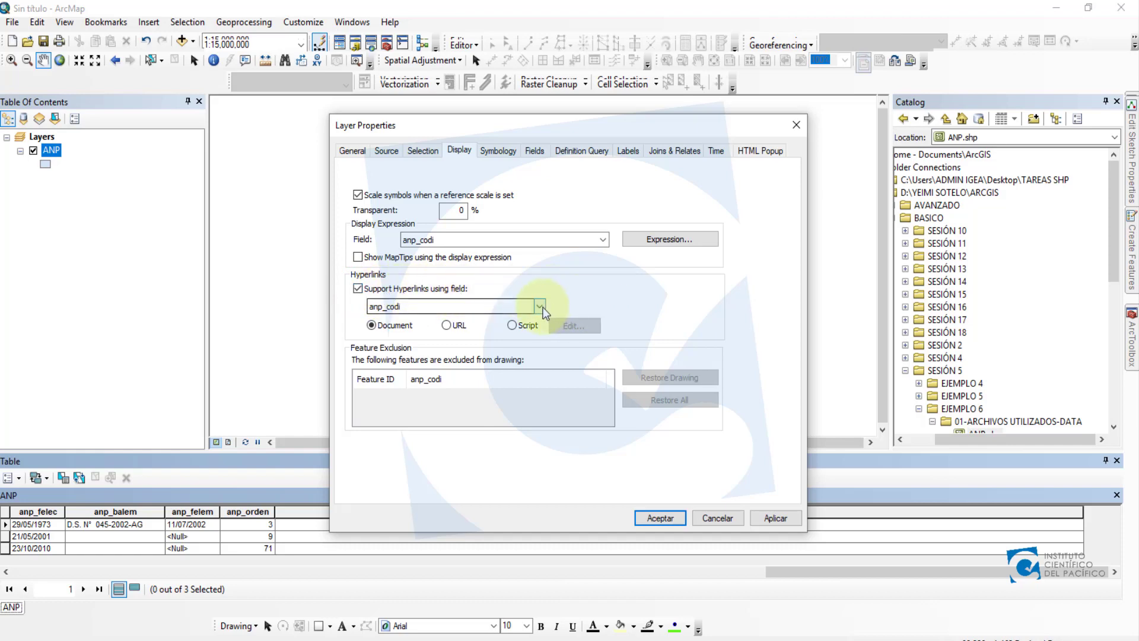
click(382, 397)
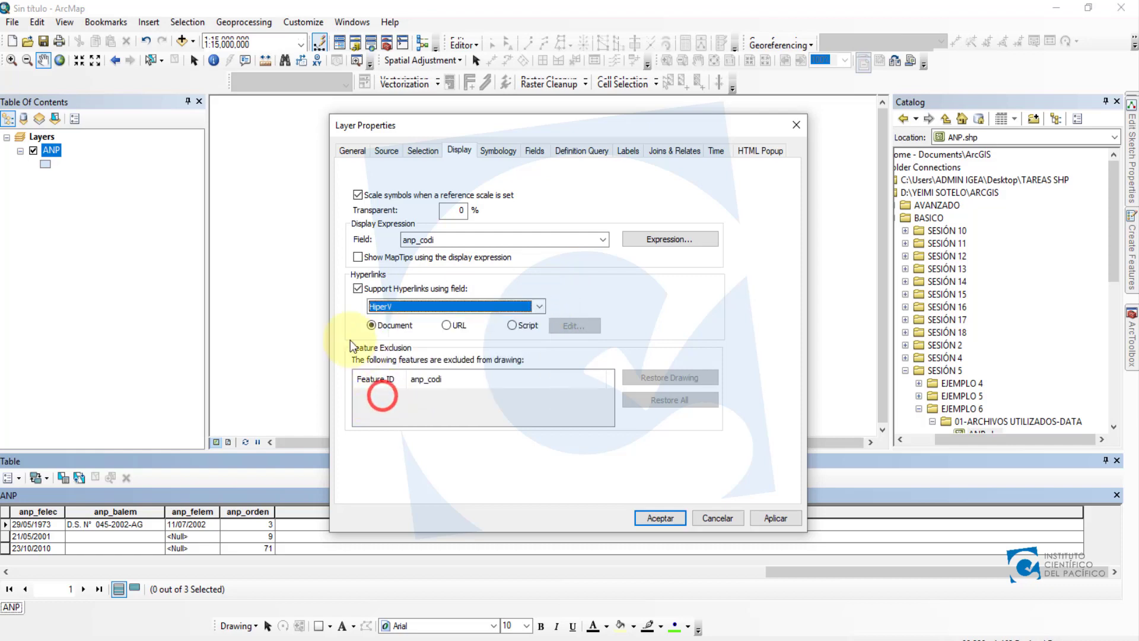
click(449, 327)
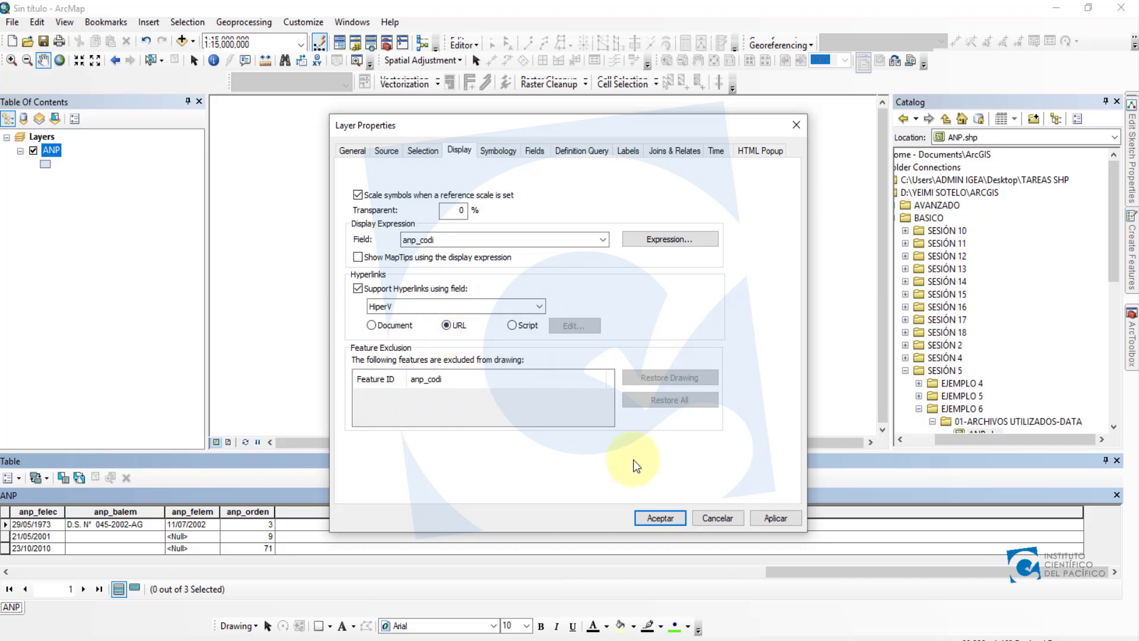
click(776, 517)
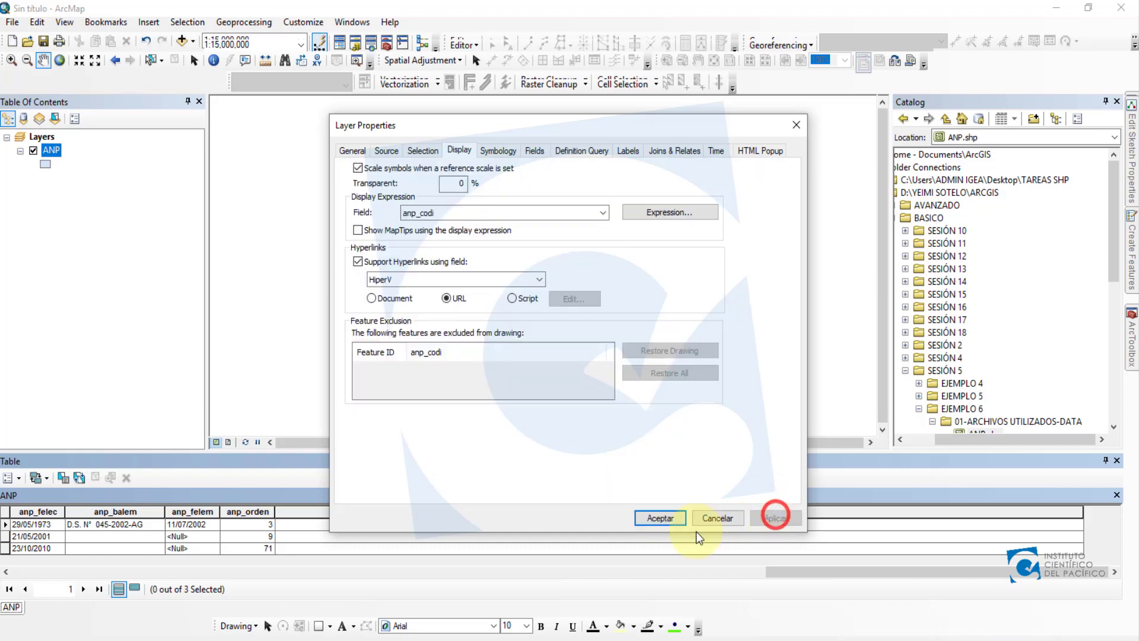
click(663, 519)
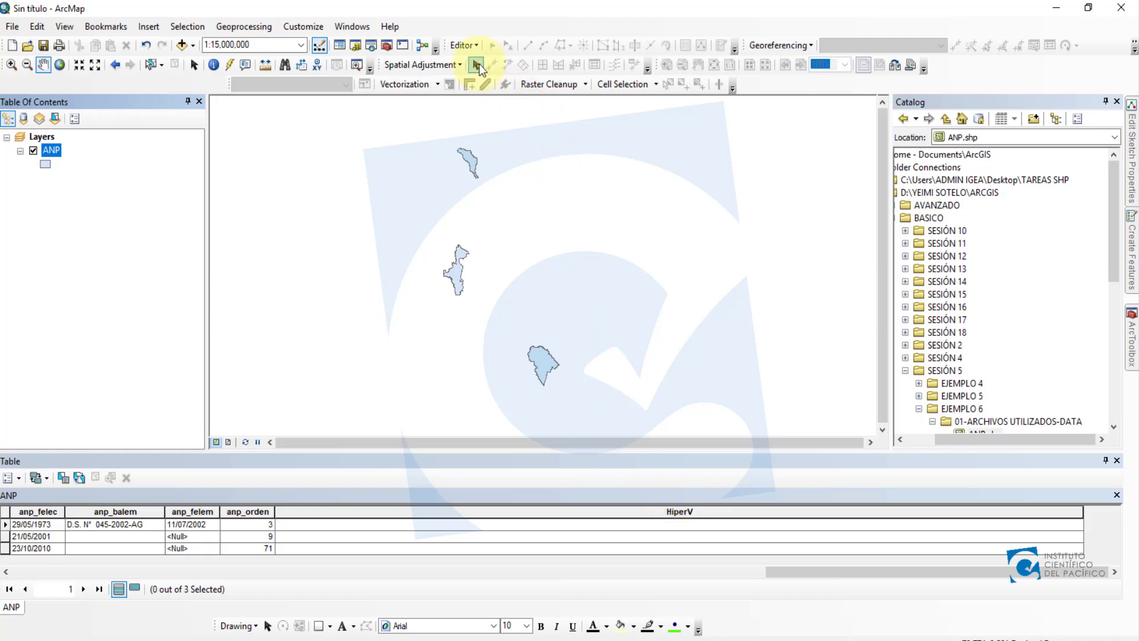
Start an edit session and select the HiperV cell of the del Manu record
click(471, 45)
click(485, 63)
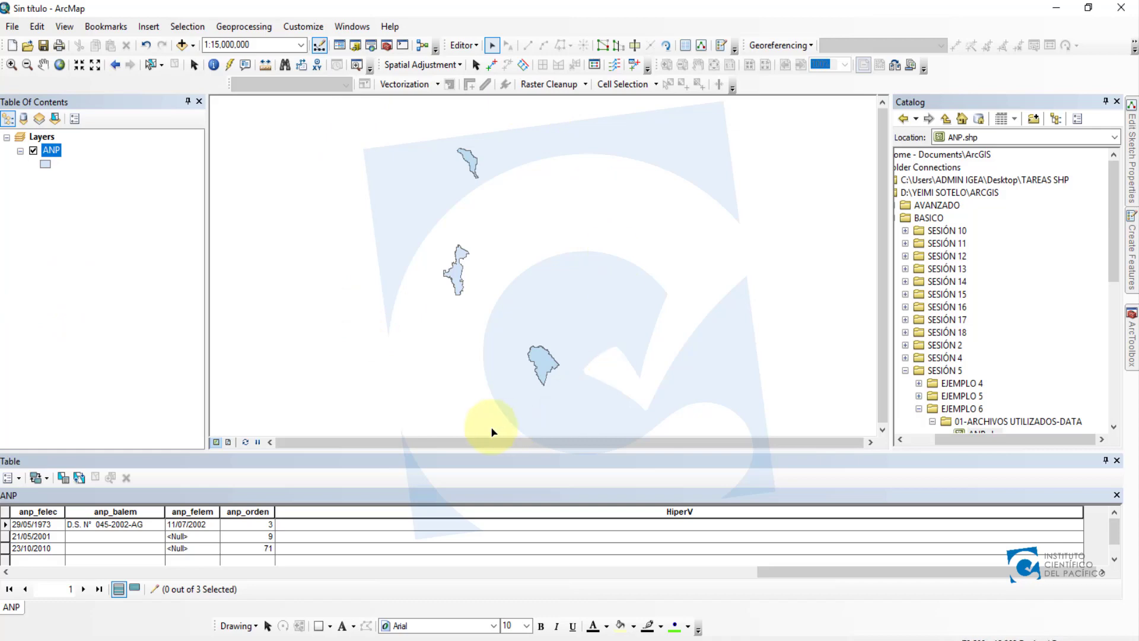
click(310, 523)
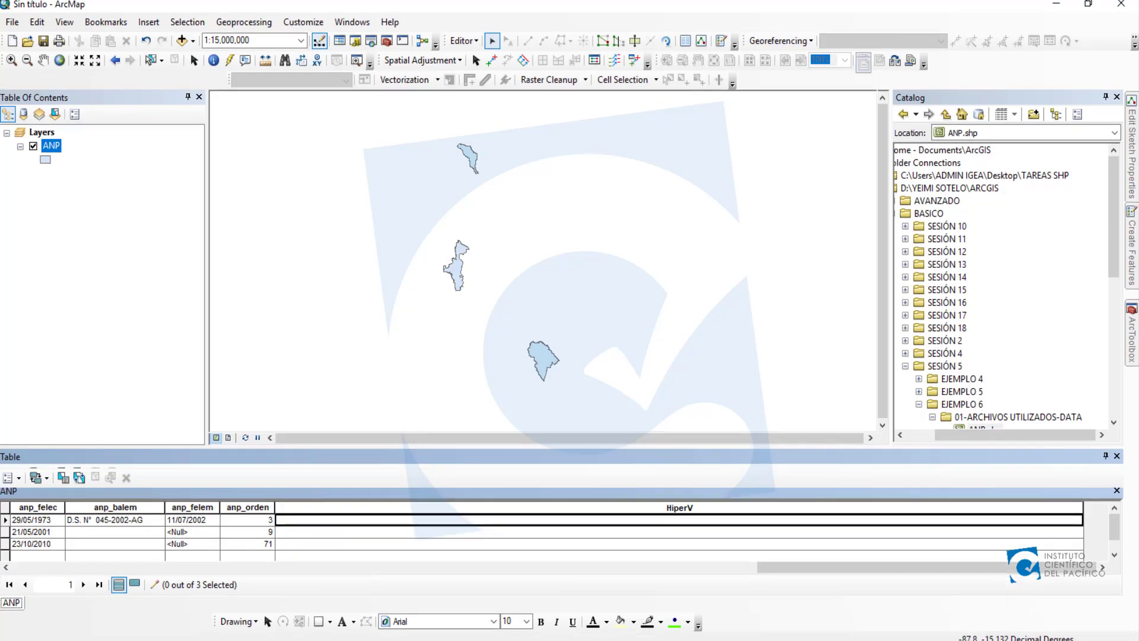
Copy the Google link for Parque Nacional Manu and try to paste it into the HiperV cell of the del Manu record
key(alt+Tab)
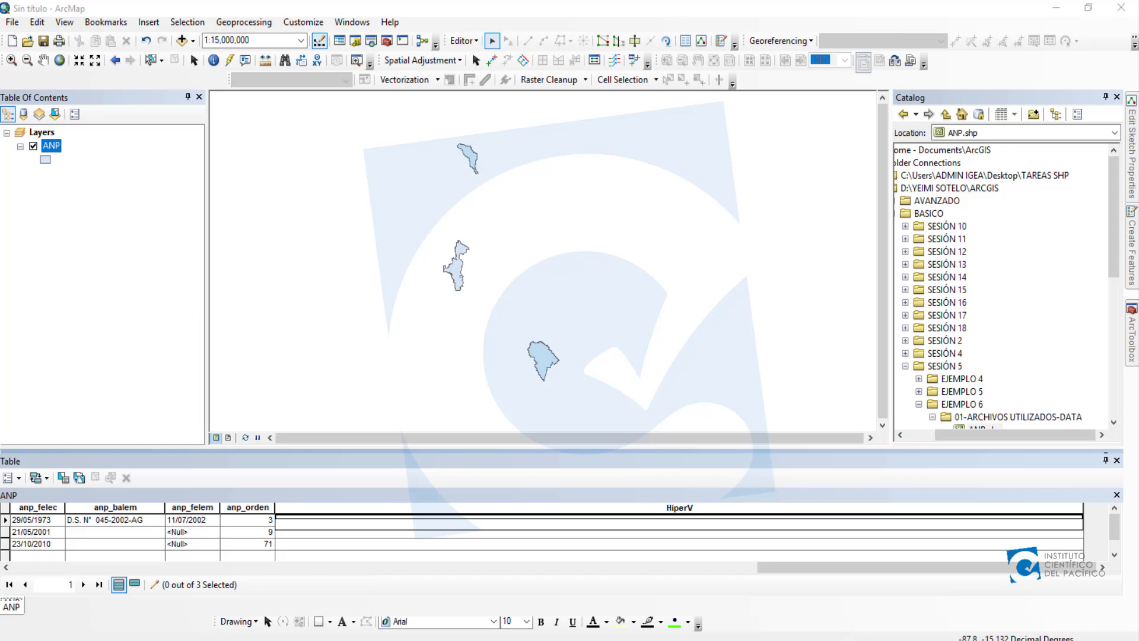
key(ctrl+c)
drag(778, 568, 716, 593)
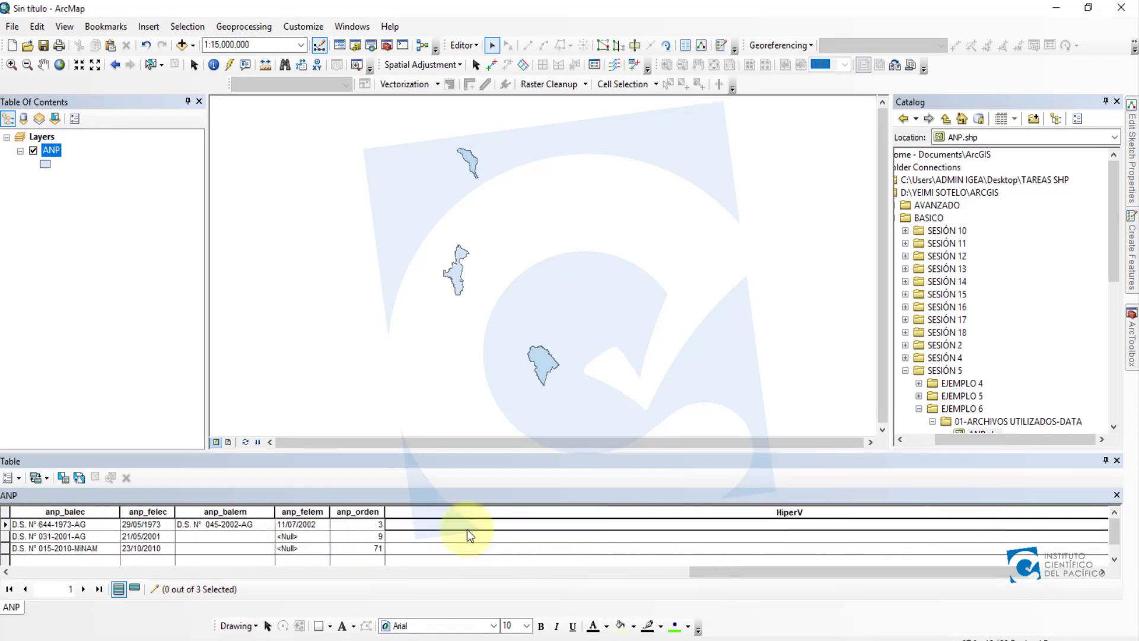
click(451, 523)
right_click(451, 524)
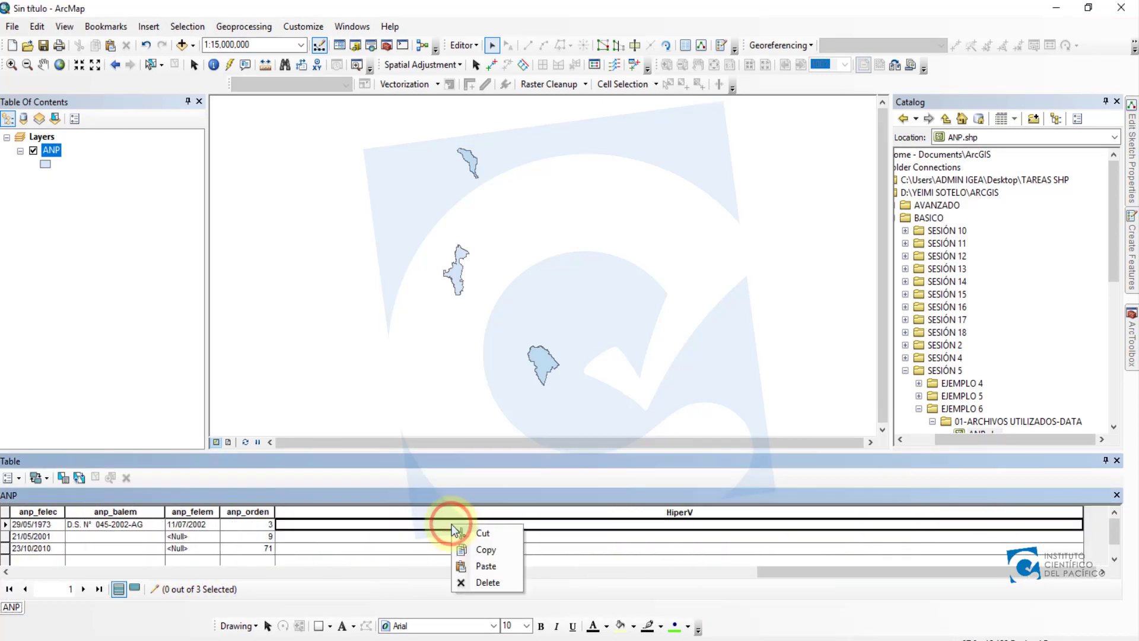
click(475, 567)
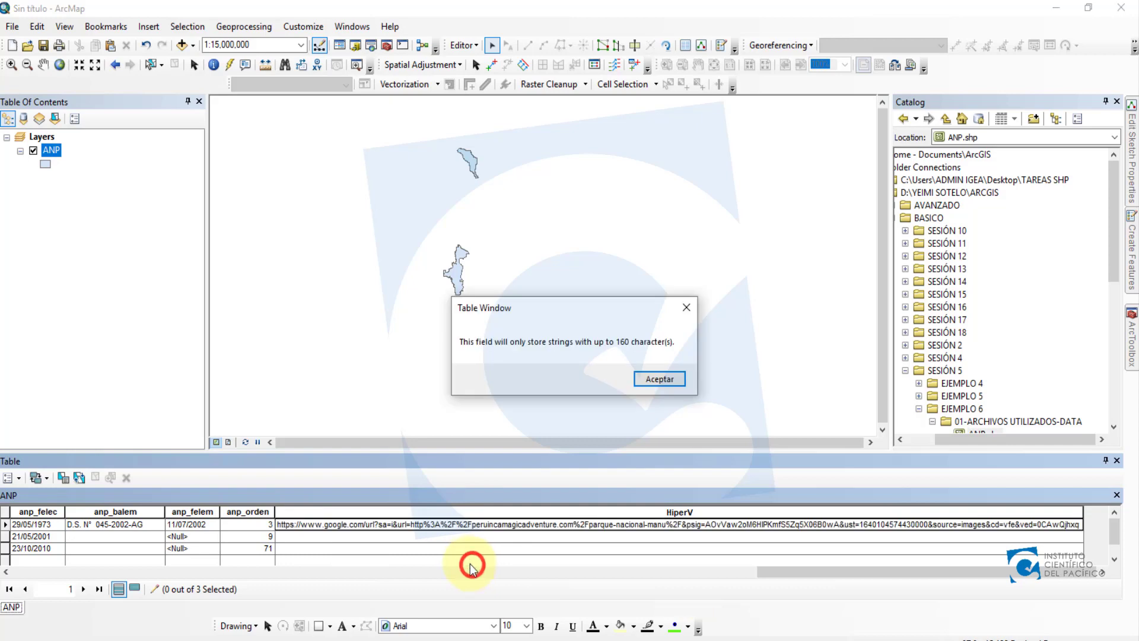
click(660, 379)
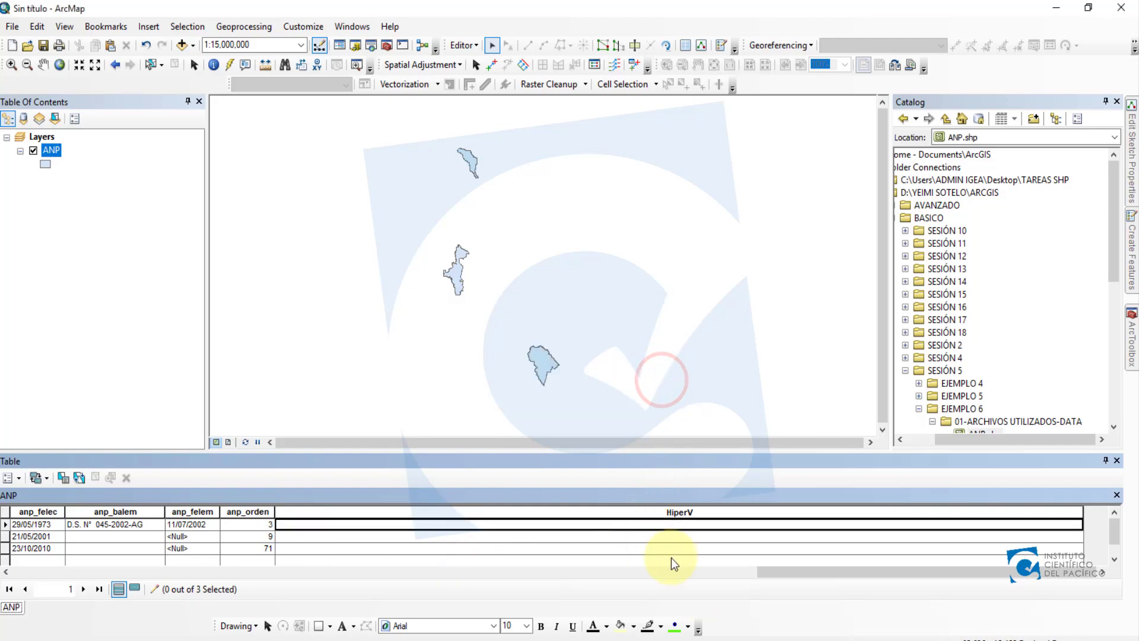
Narrow the HiperV column in the ANP attribute table to about the width of its heading
click(765, 573)
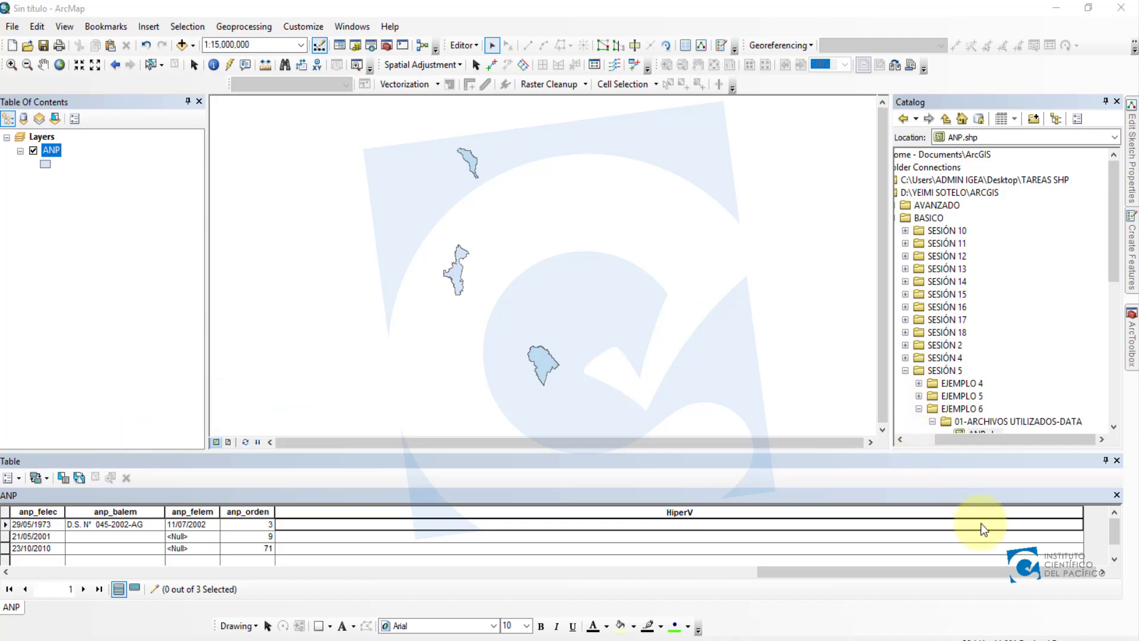
drag(1083, 508, 317, 528)
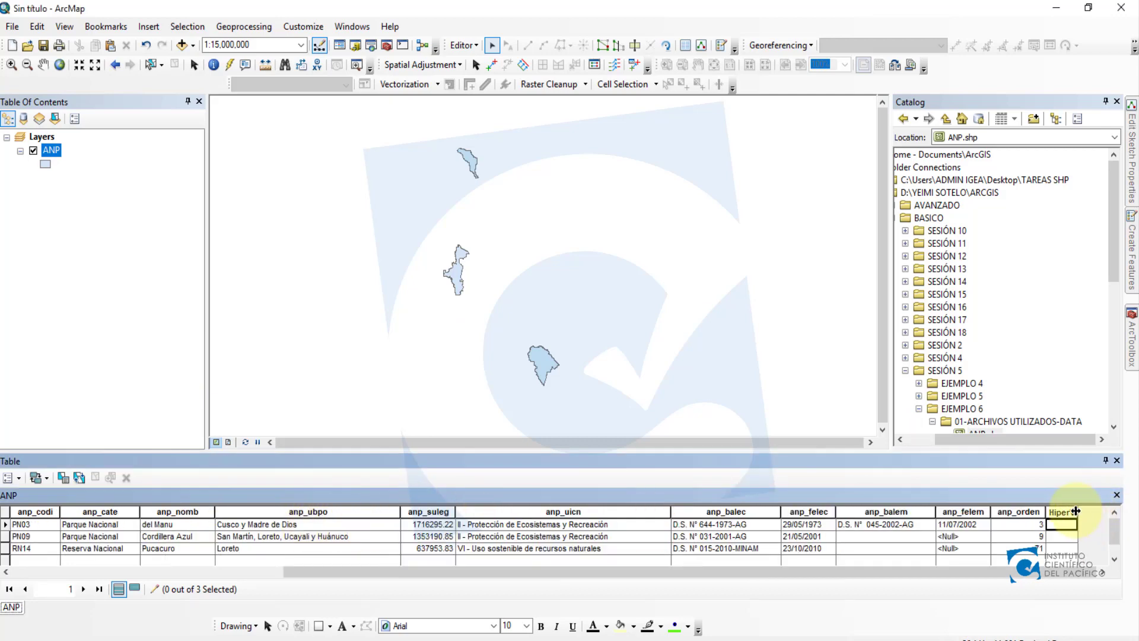
Fit the HiperV column to its heading and stop the edit session on the ANP layer
double_click(1077, 510)
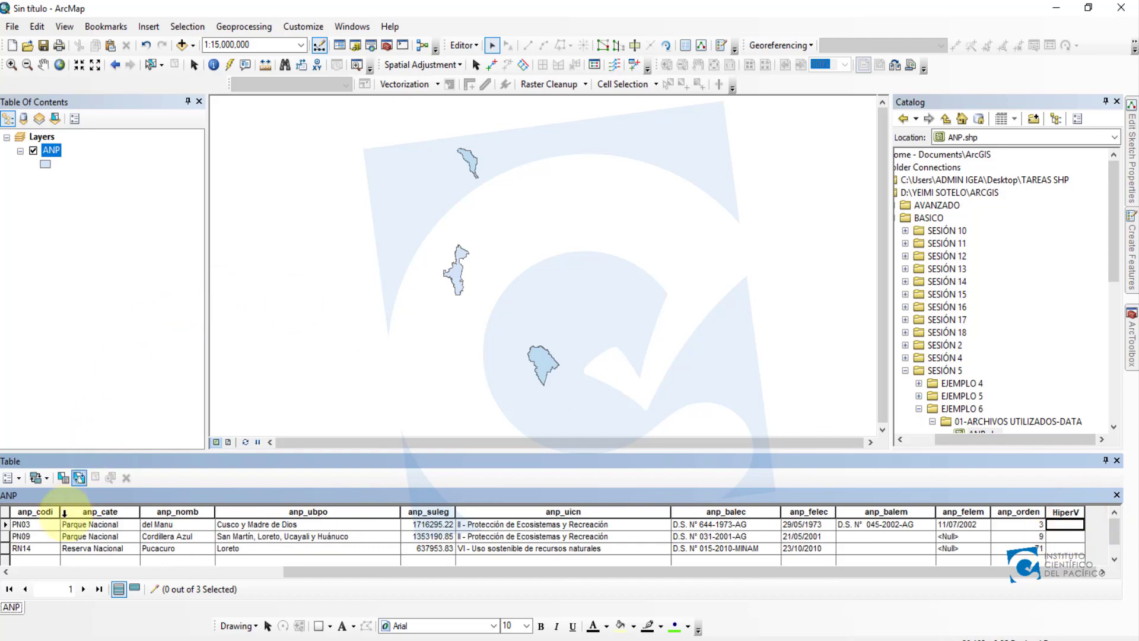
click(12, 478)
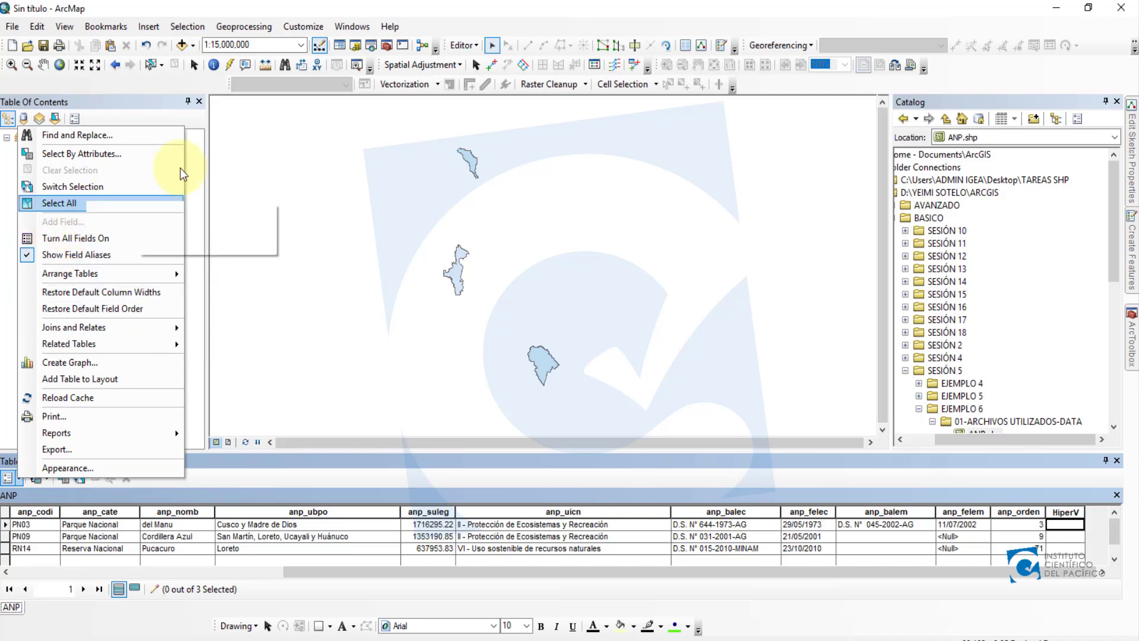
click(463, 45)
click(481, 76)
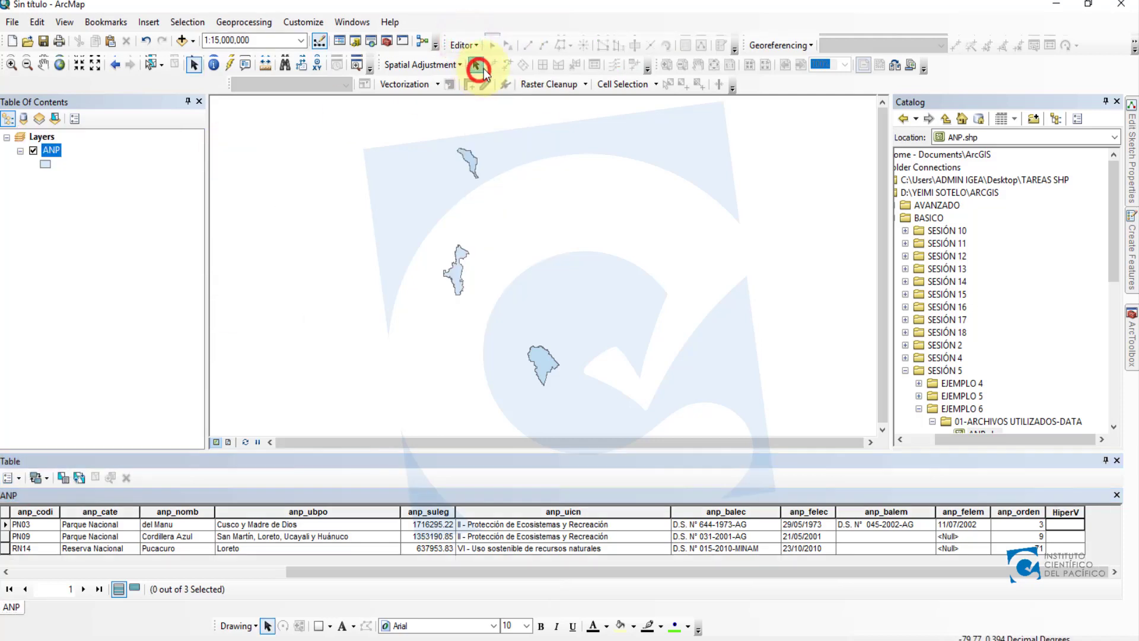
Add a text field named HiperV_1 with a length of 250 to the ANP table and select its column
click(9, 478)
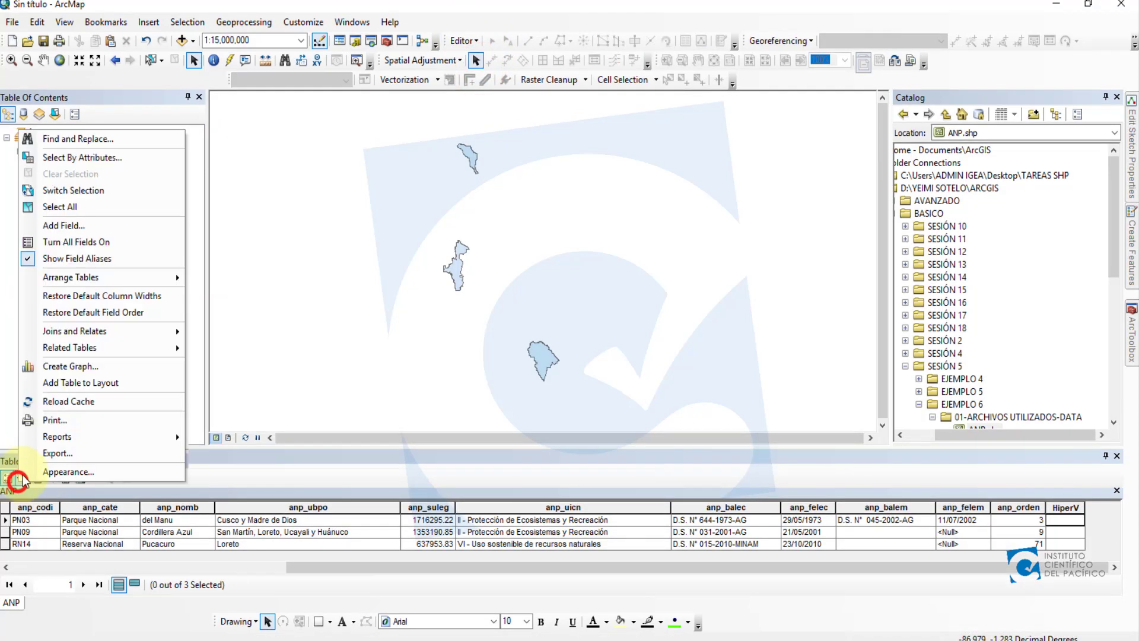
click(74, 224)
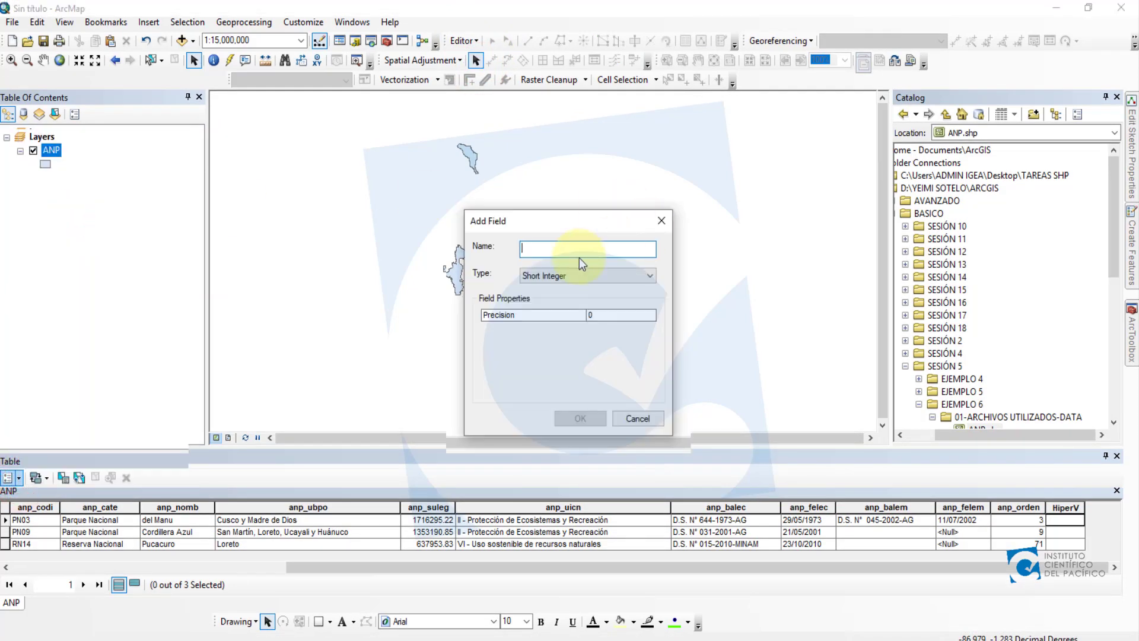
text(HiperV)
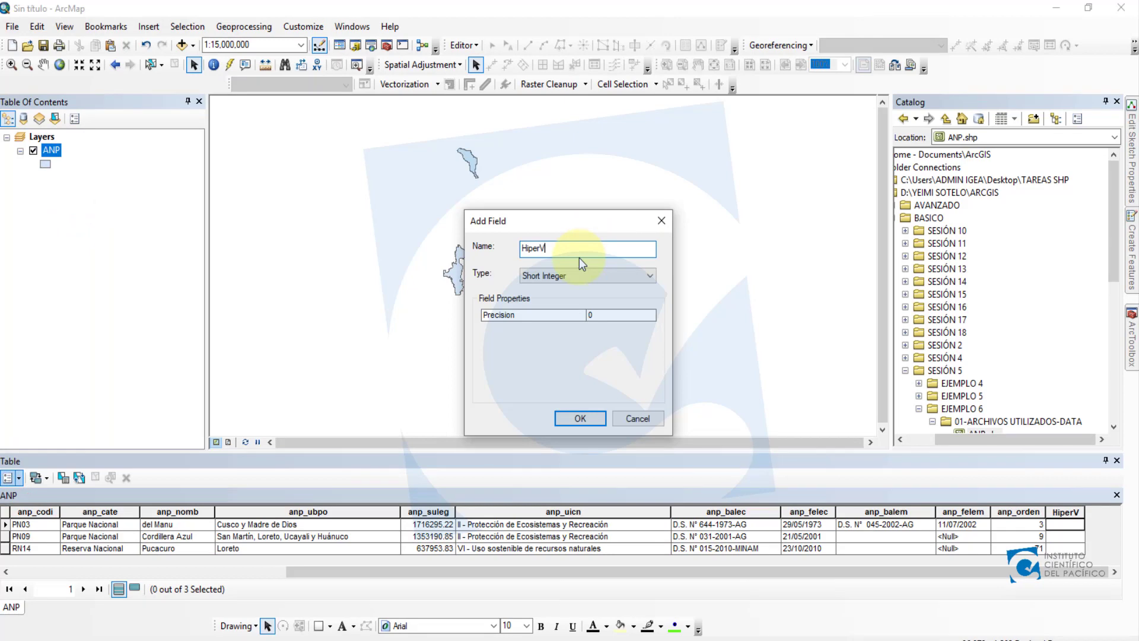
text(_1)
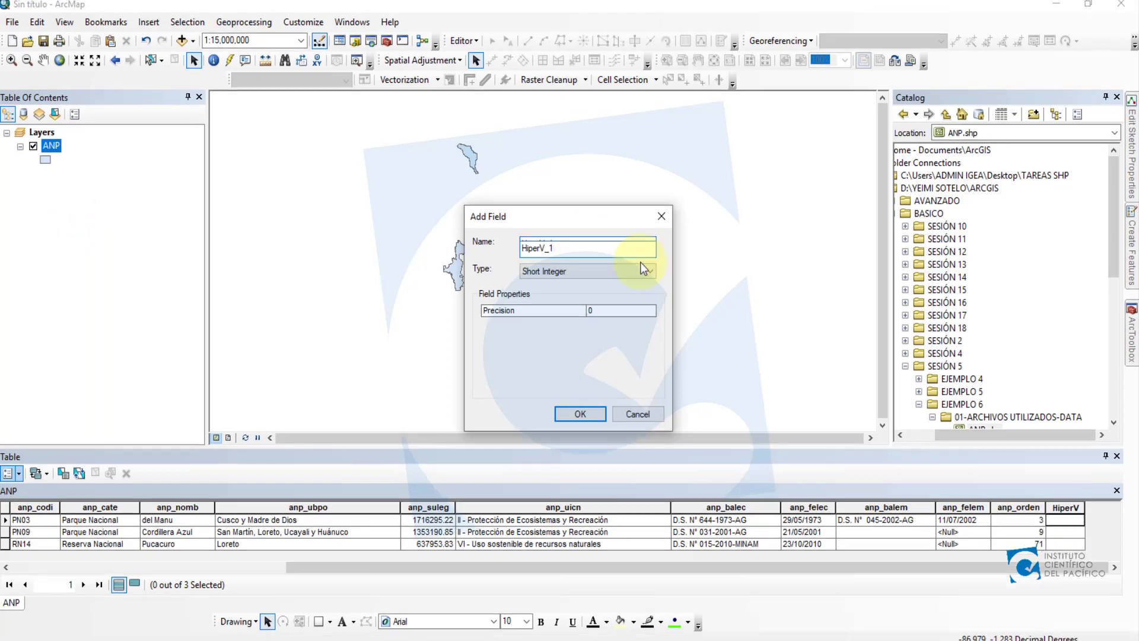
click(608, 278)
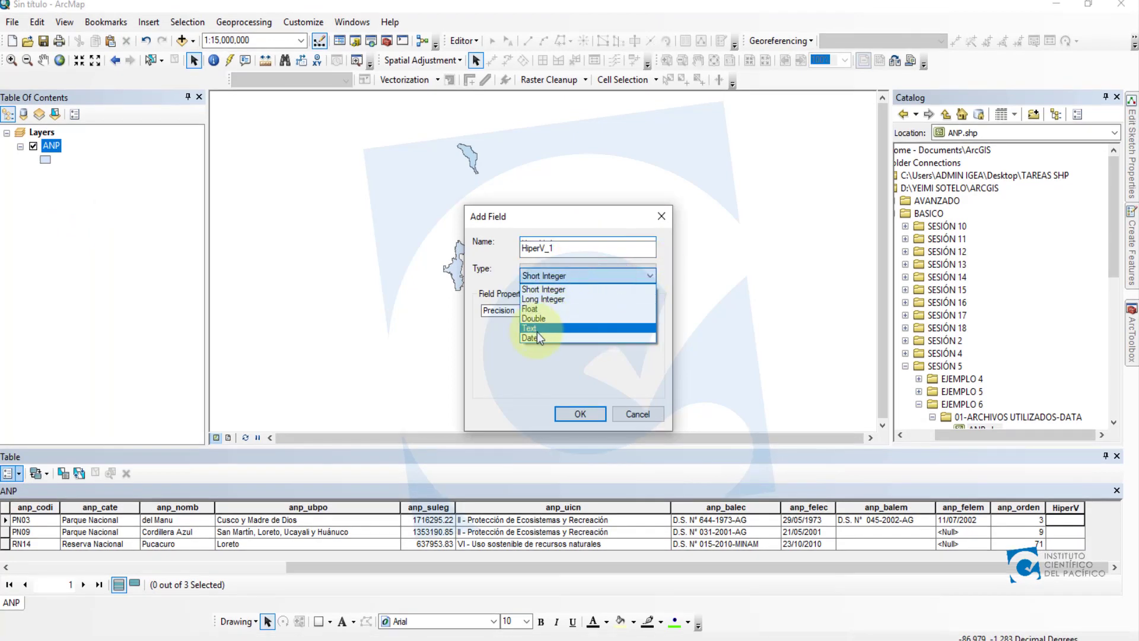
click(541, 329)
click(611, 315)
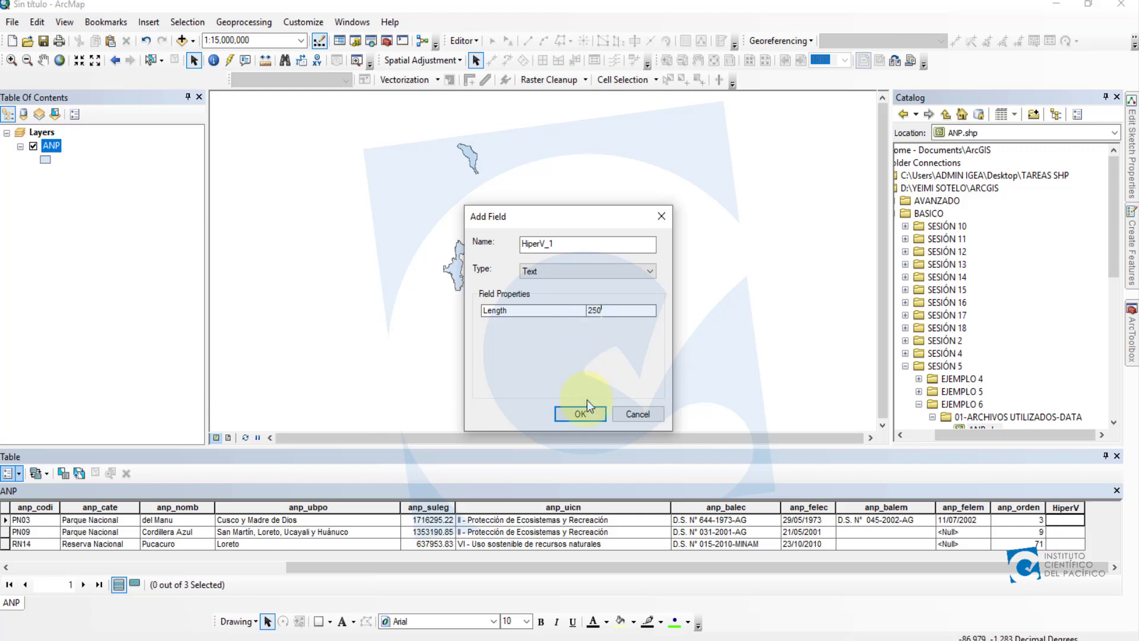
click(584, 415)
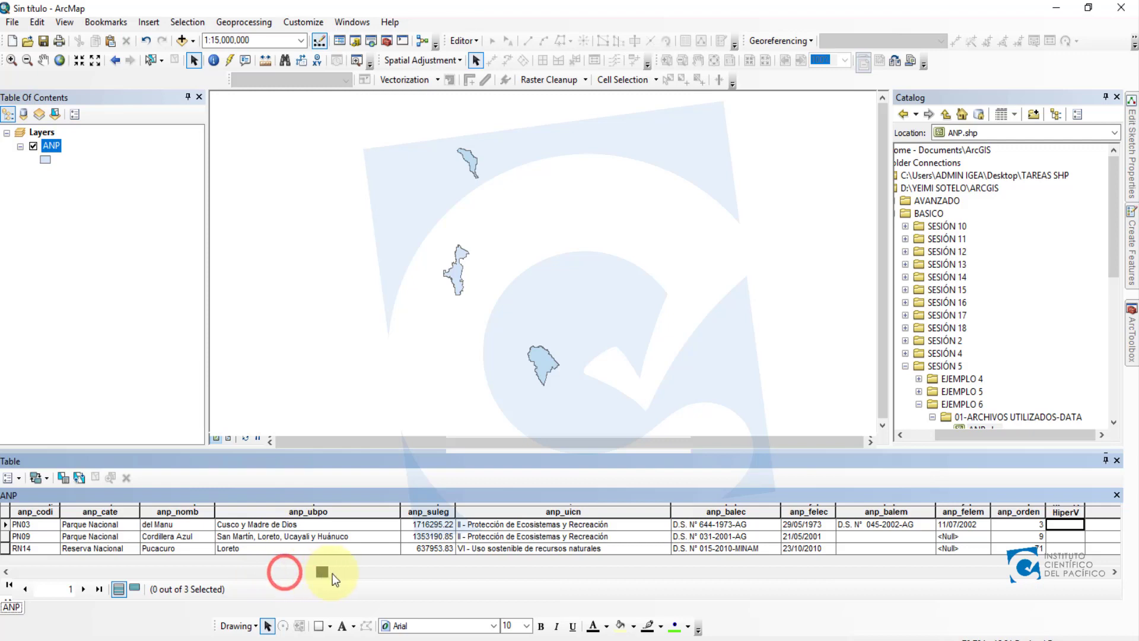
drag(332, 572, 970, 609)
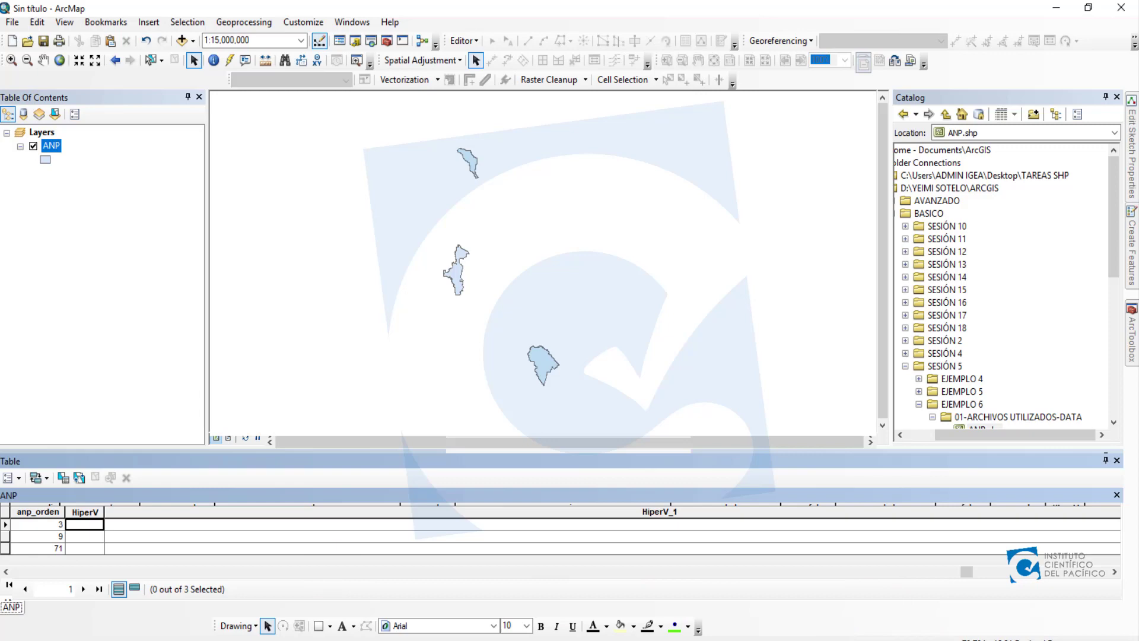
click(544, 512)
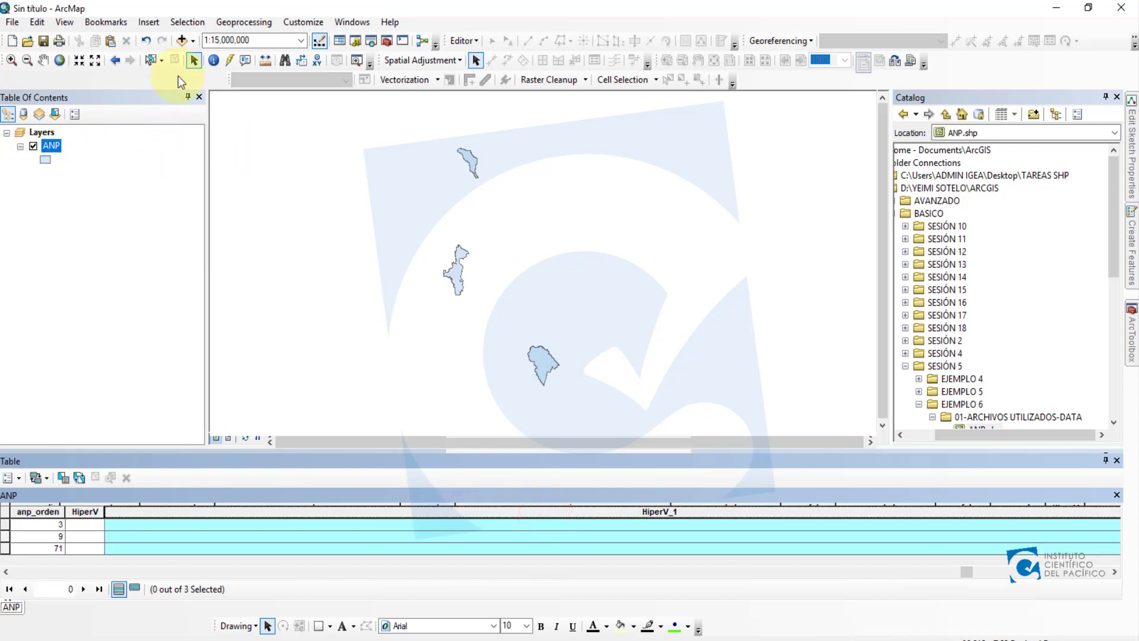
Switch the ANP layer's hyperlink support to the HiperV_1 field and apply the change
right_click(69, 151)
click(190, 460)
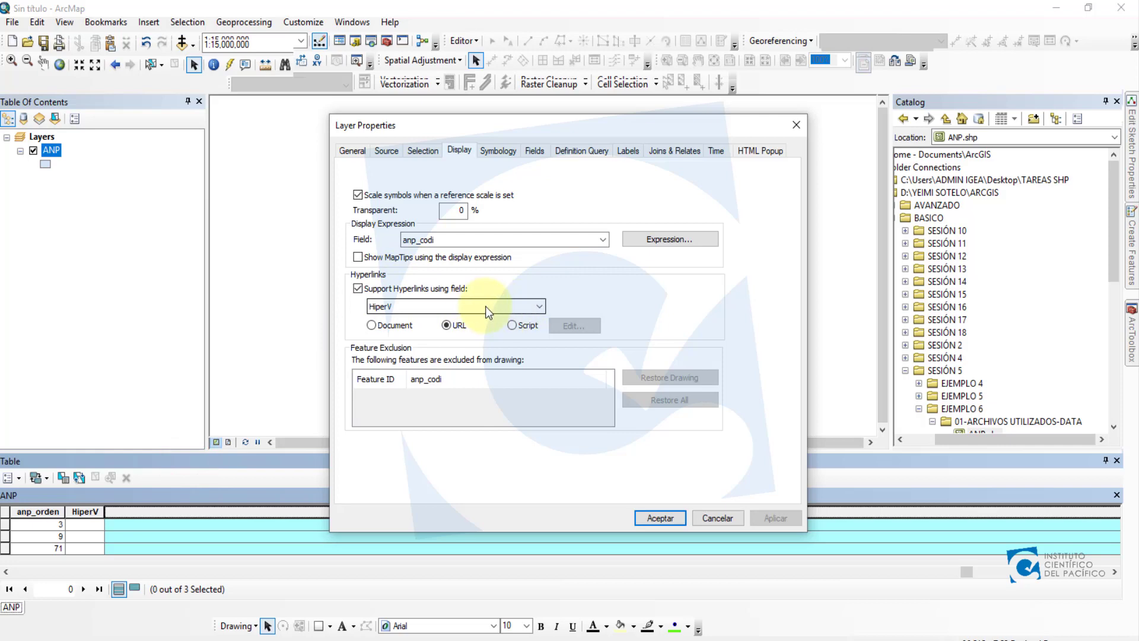
click(539, 310)
click(408, 407)
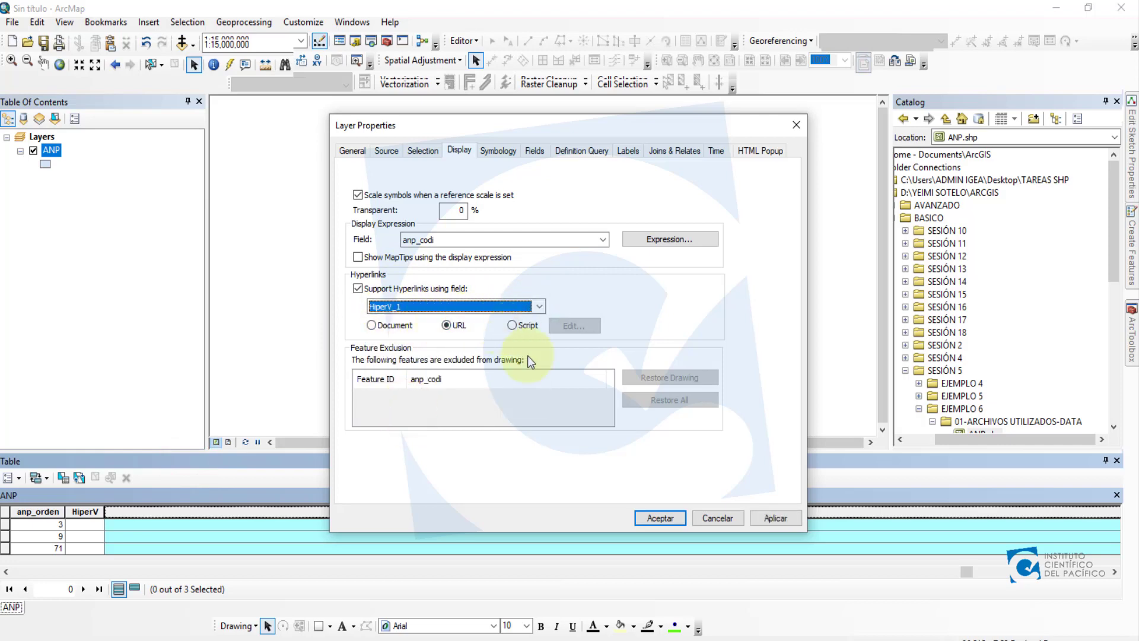
click(776, 518)
click(660, 518)
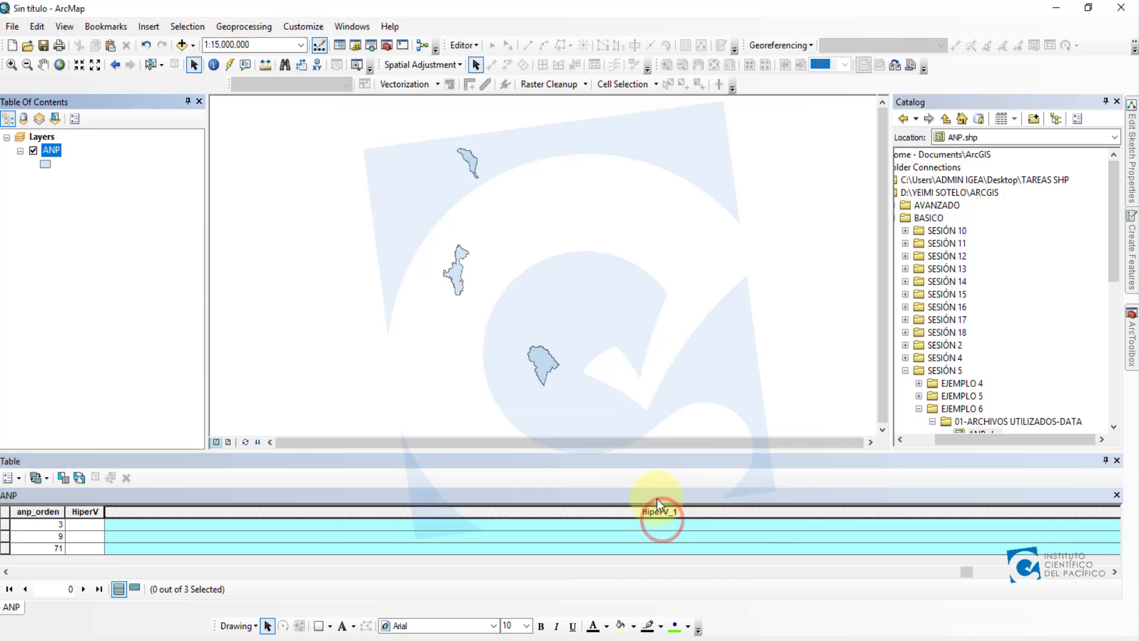
Start an edit session and paste the Google link for Parque Nacional Manu into the HiperV_1 cell of the del Manu record
click(463, 45)
click(462, 63)
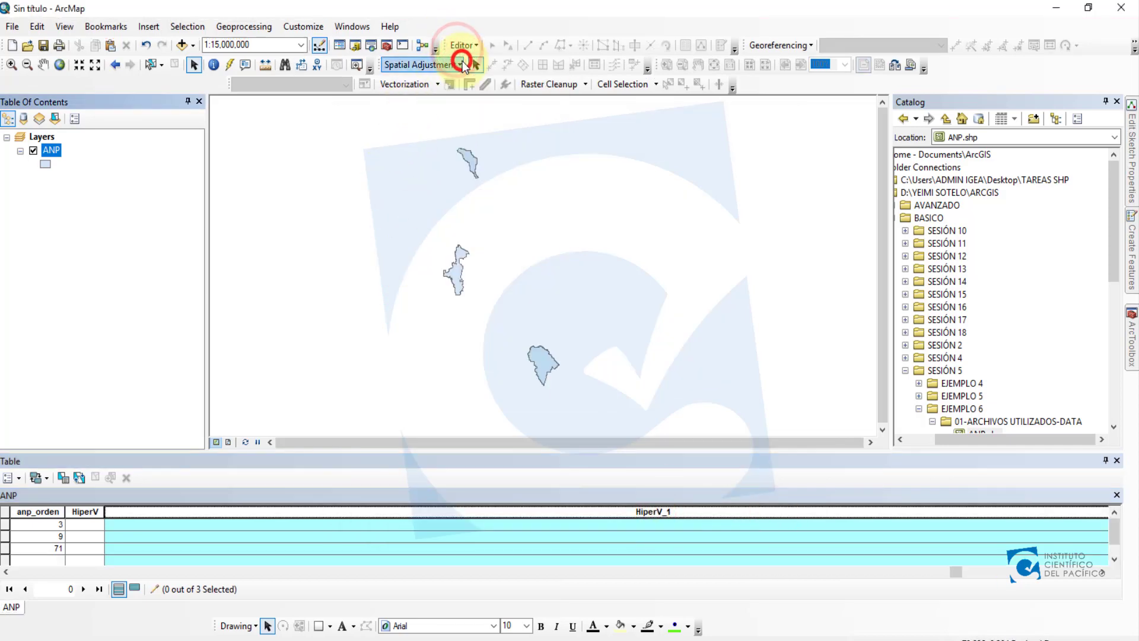
click(271, 524)
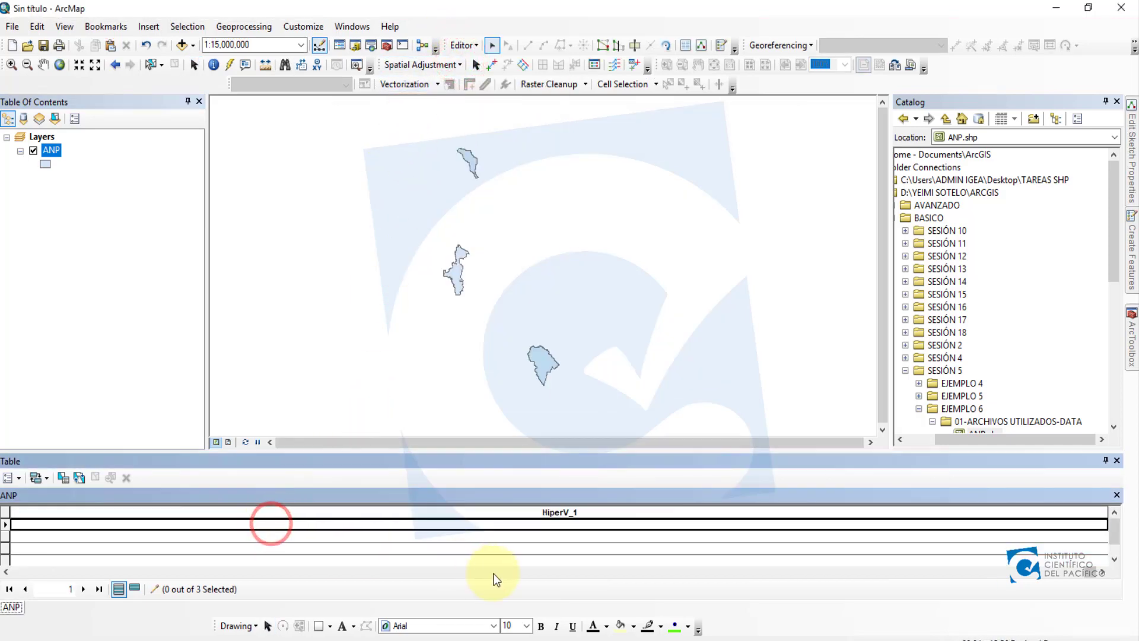
drag(1088, 569, 955, 629)
key(alt+Tab)
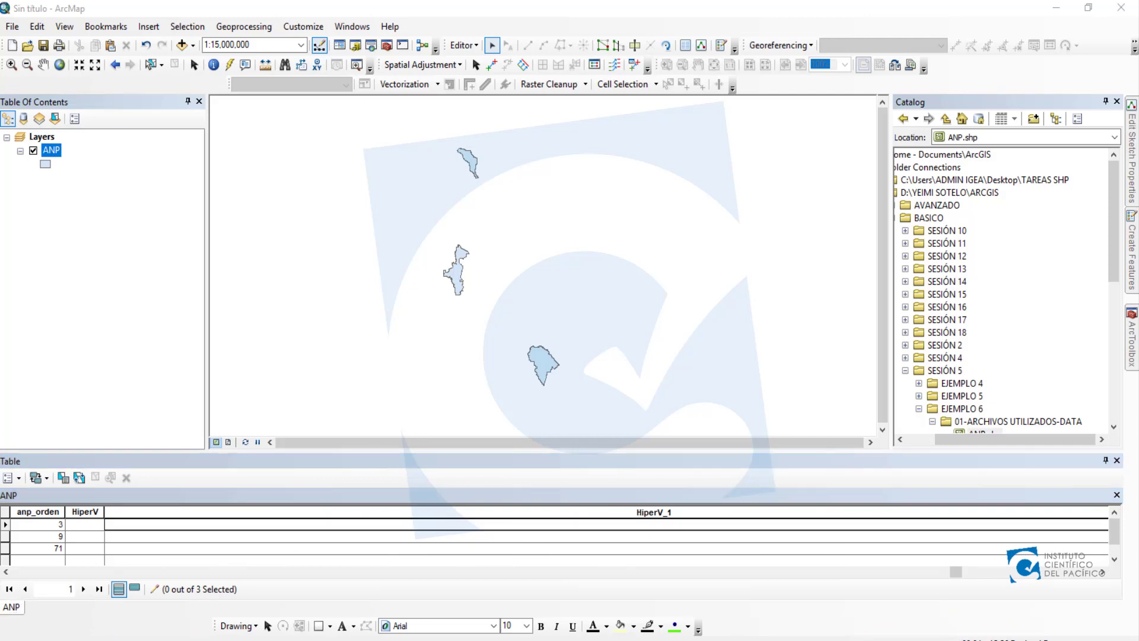
right_click(176, 524)
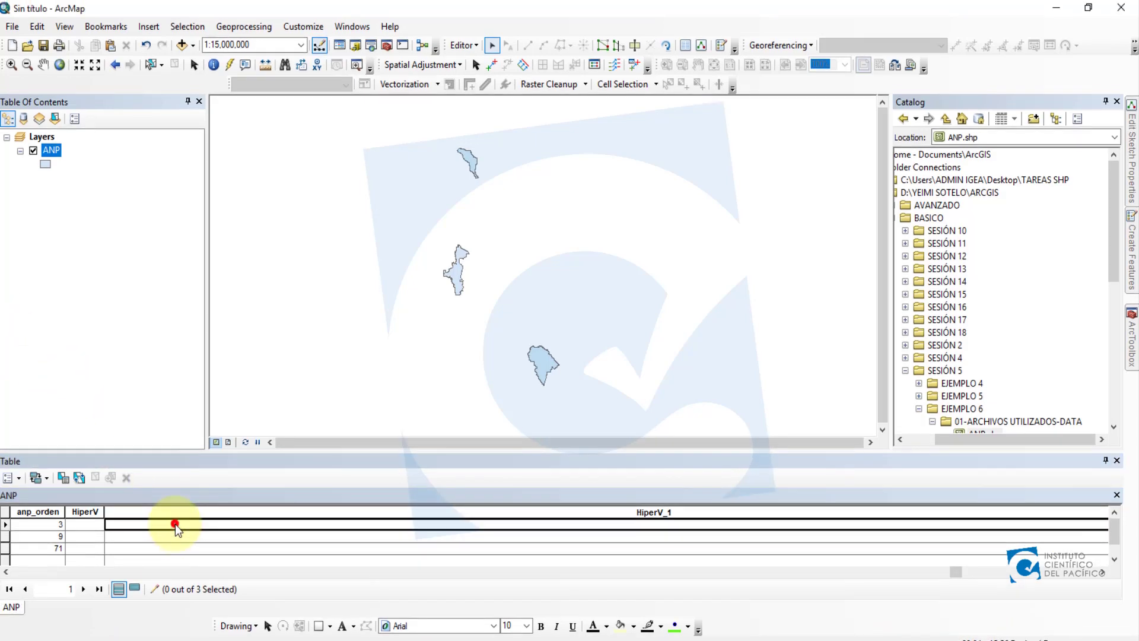
click(210, 565)
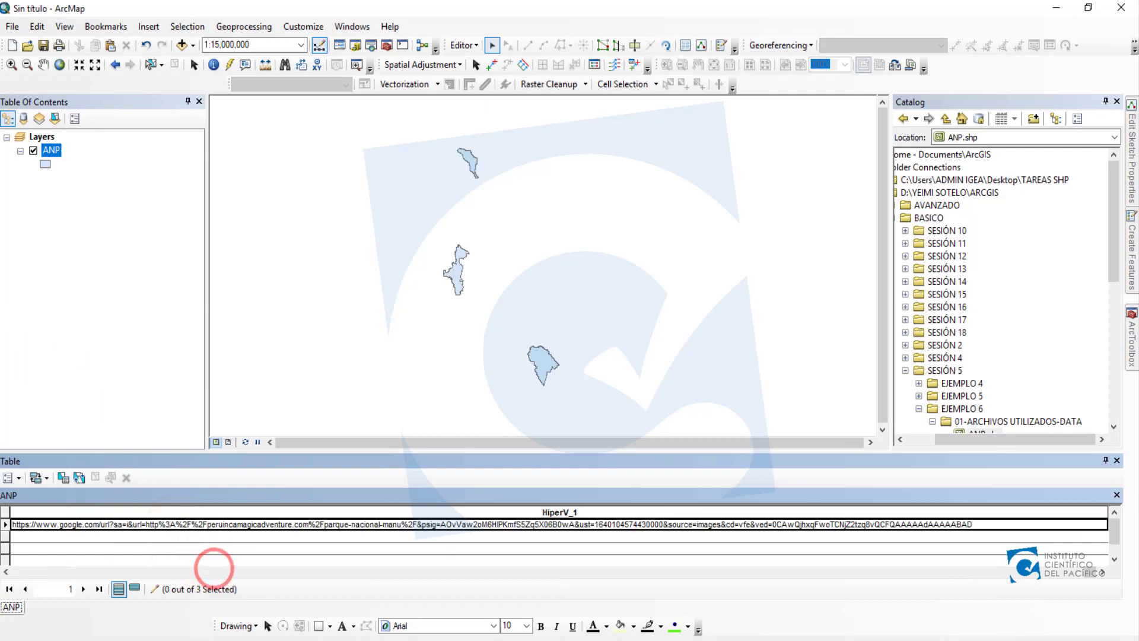
Paste the Google link for Parque Nacional Cordillera Azul and the actualidadambiental.pe link for Reserva Nacional Pucacuro into their records' HiperV_1 cells
click(119, 535)
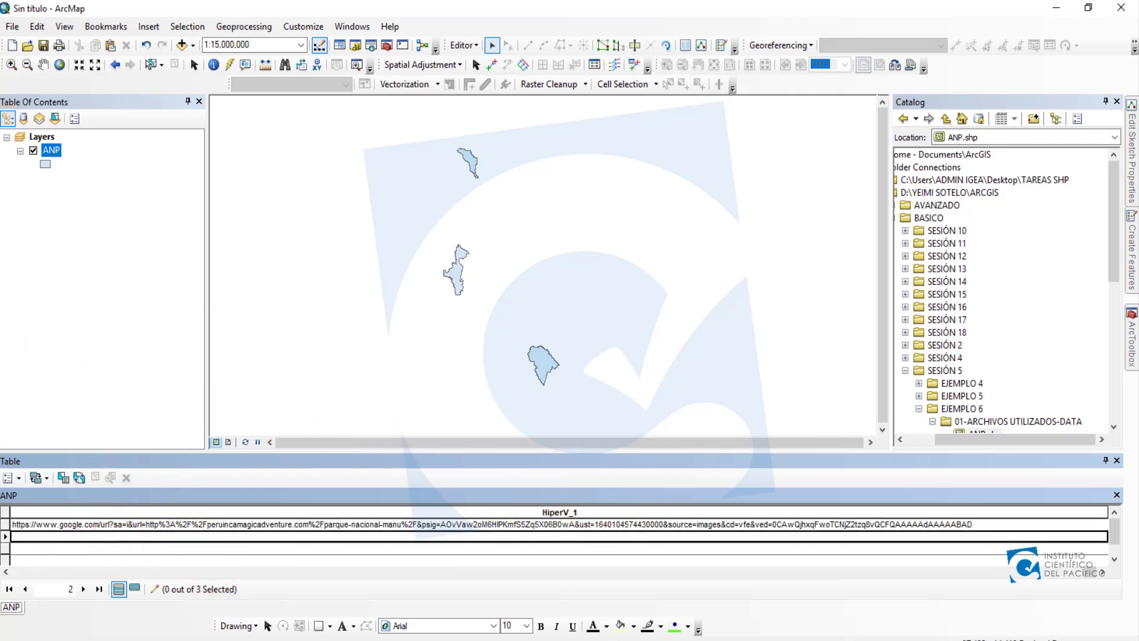
key(alt+Tab)
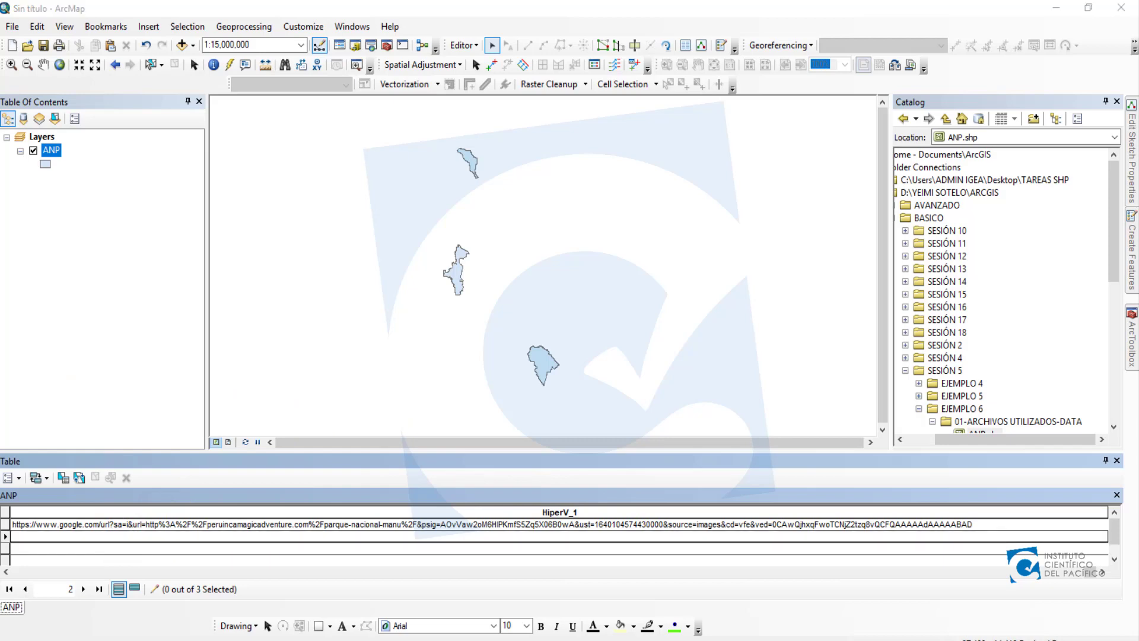
key(alt+Tab)
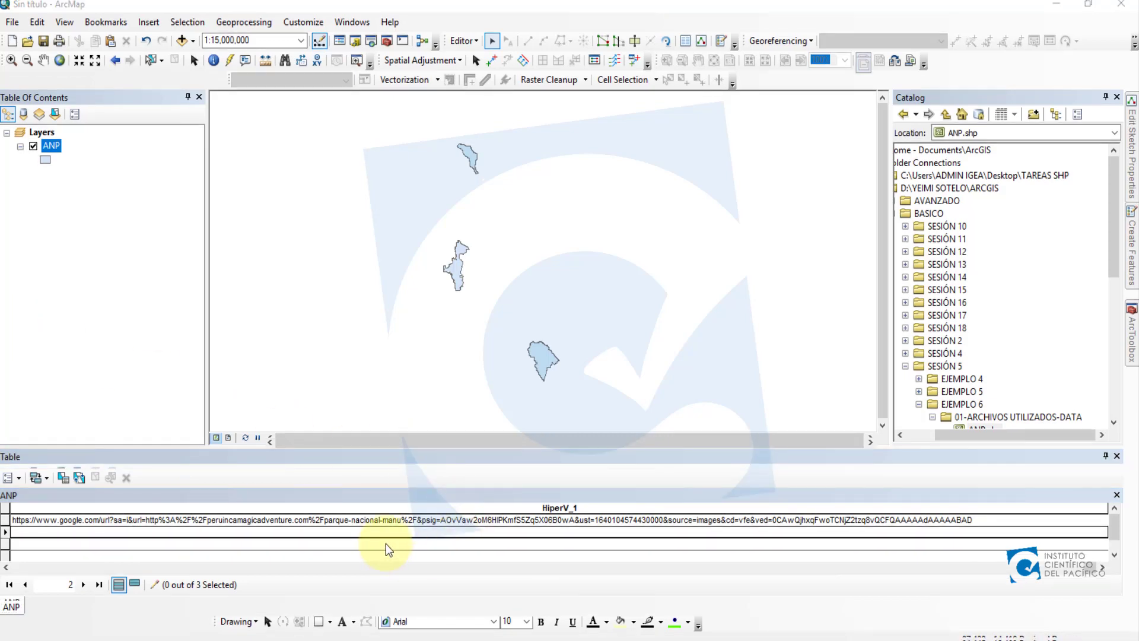
right_click(386, 536)
click(422, 573)
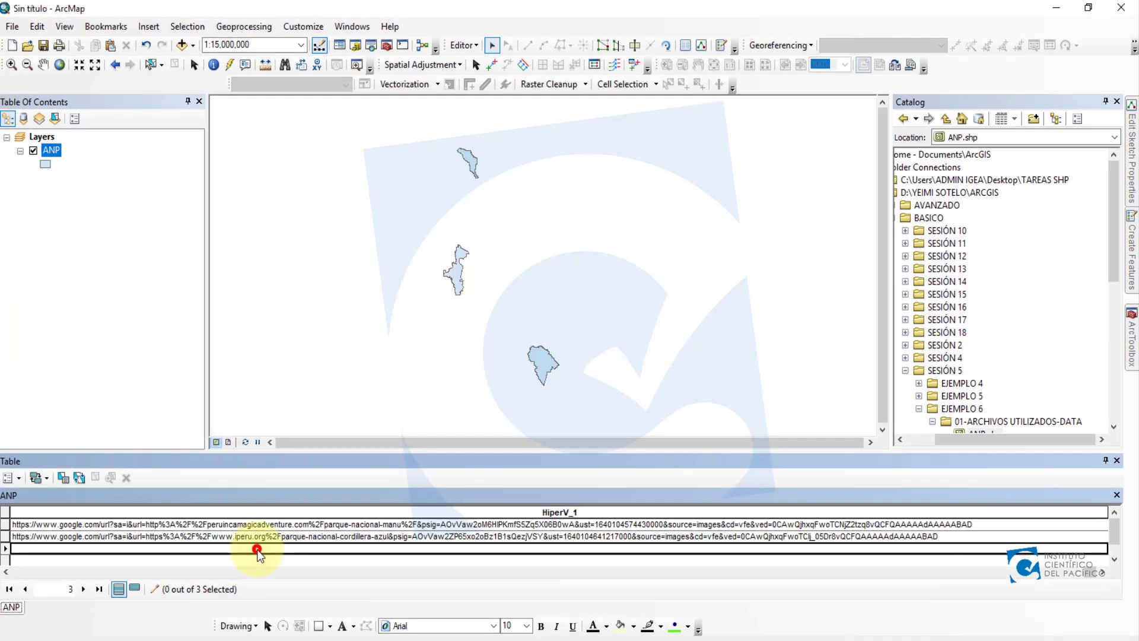
right_click(254, 544)
click(298, 589)
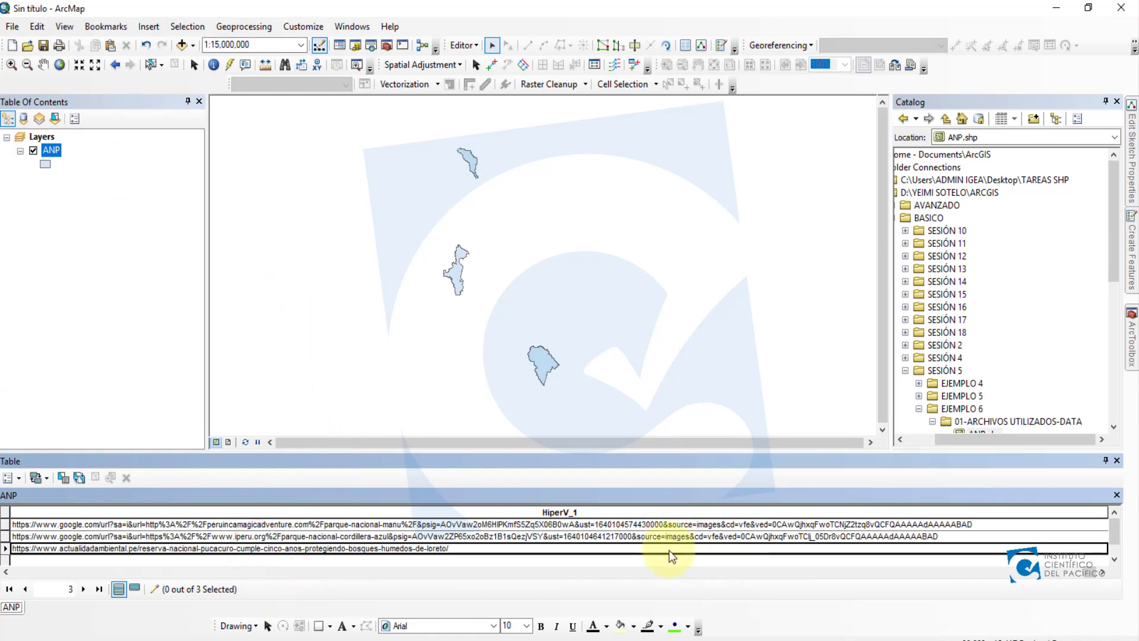
Stop editing the ANP layer with the edits saved, and close its attribute table
click(462, 45)
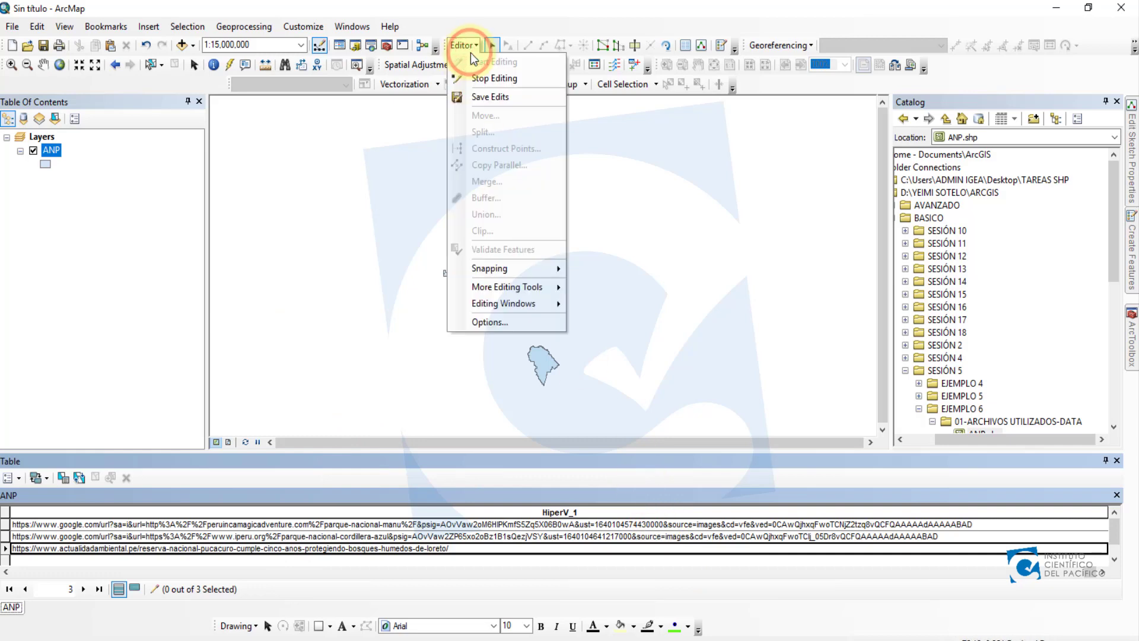
click(484, 79)
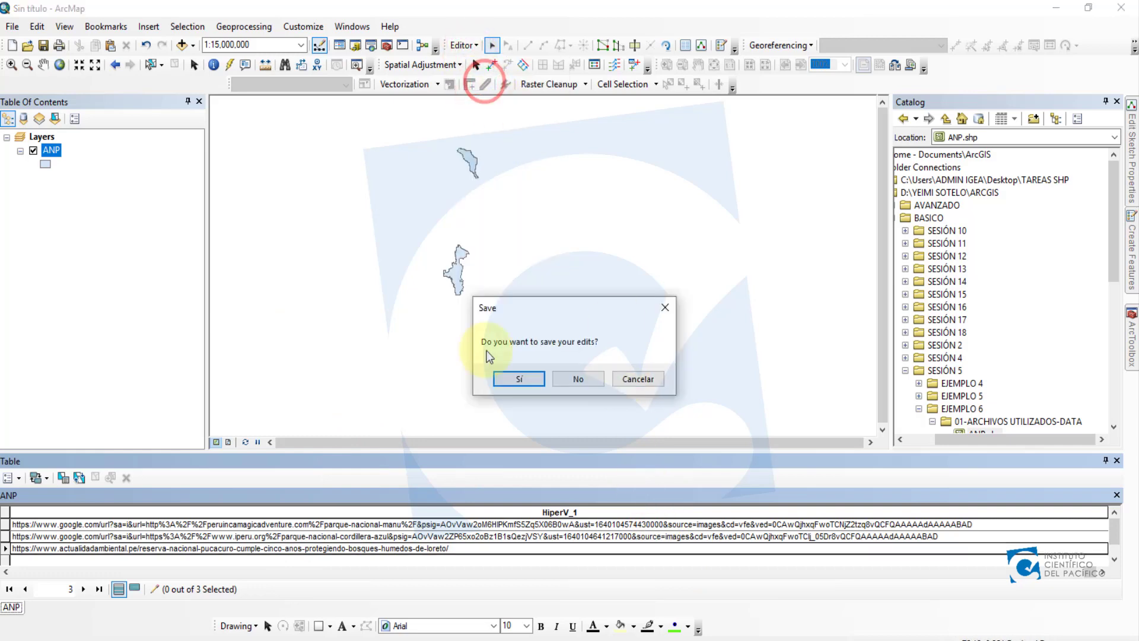
click(517, 380)
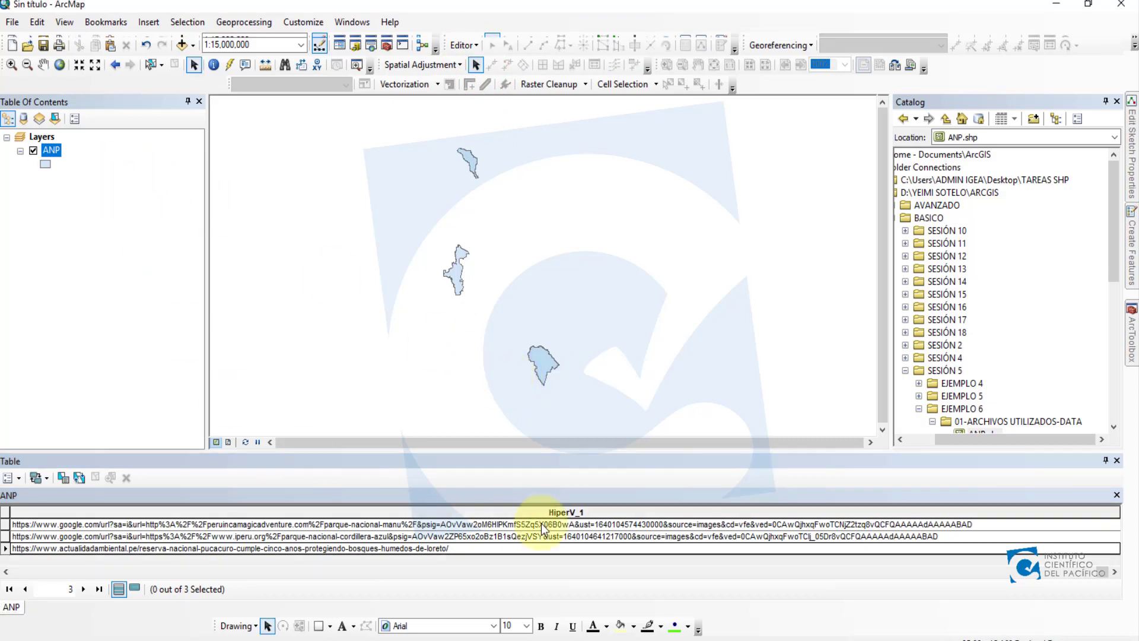
click(1116, 460)
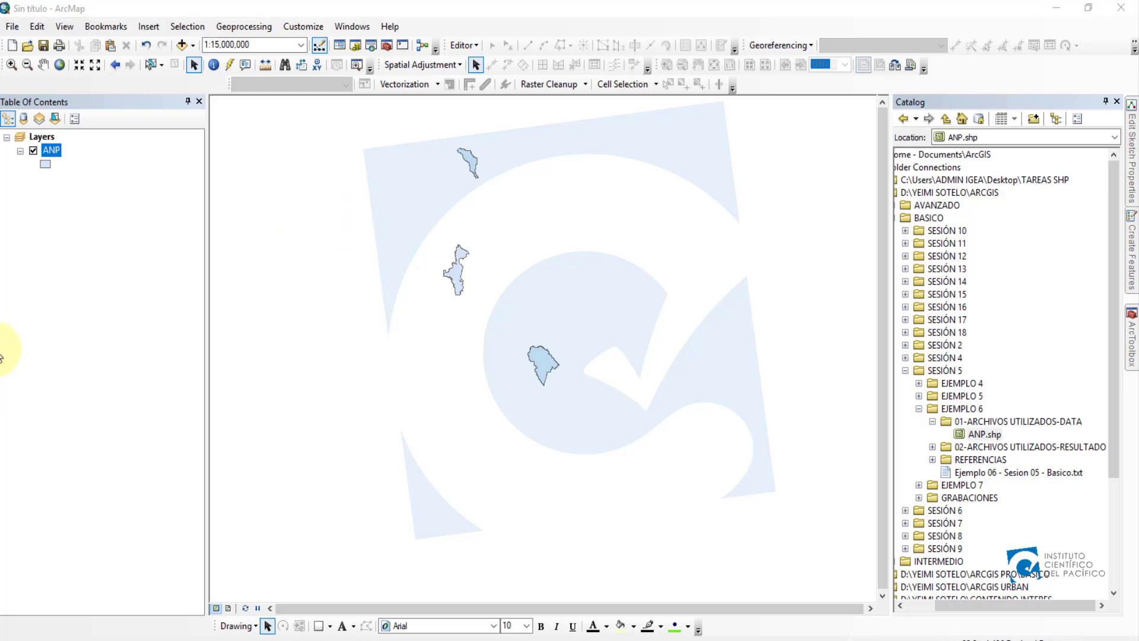
Use the Hyperlink tool to check the links of the three ANP polygons and open the del Manu polygon's web page
click(229, 62)
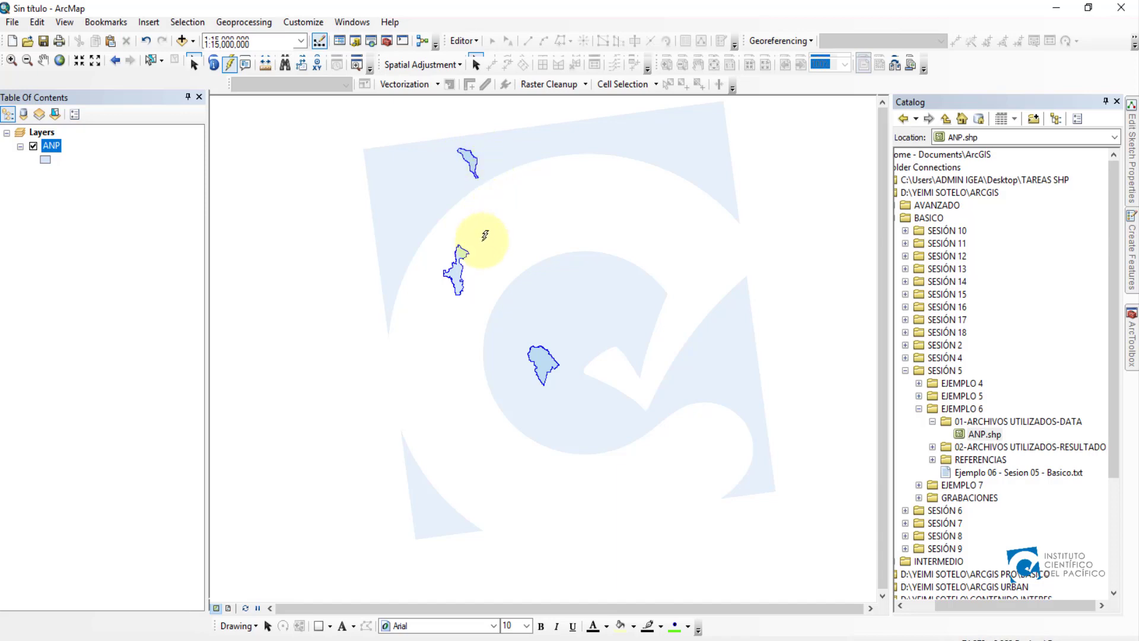
mouse_move(472, 146)
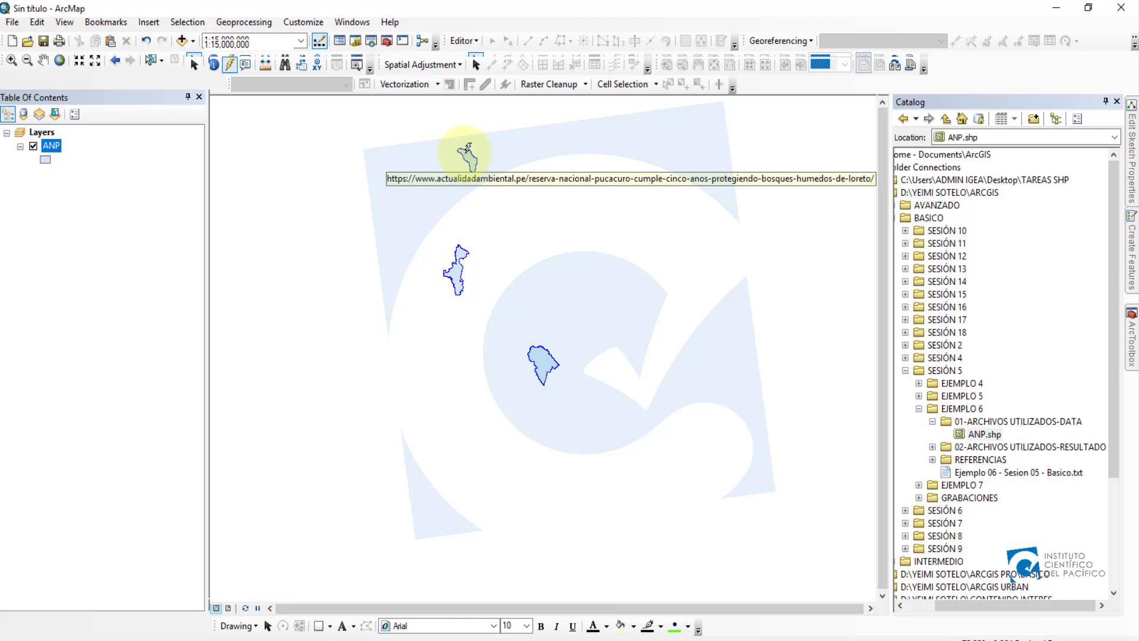
scroll(472, 149, down, 1)
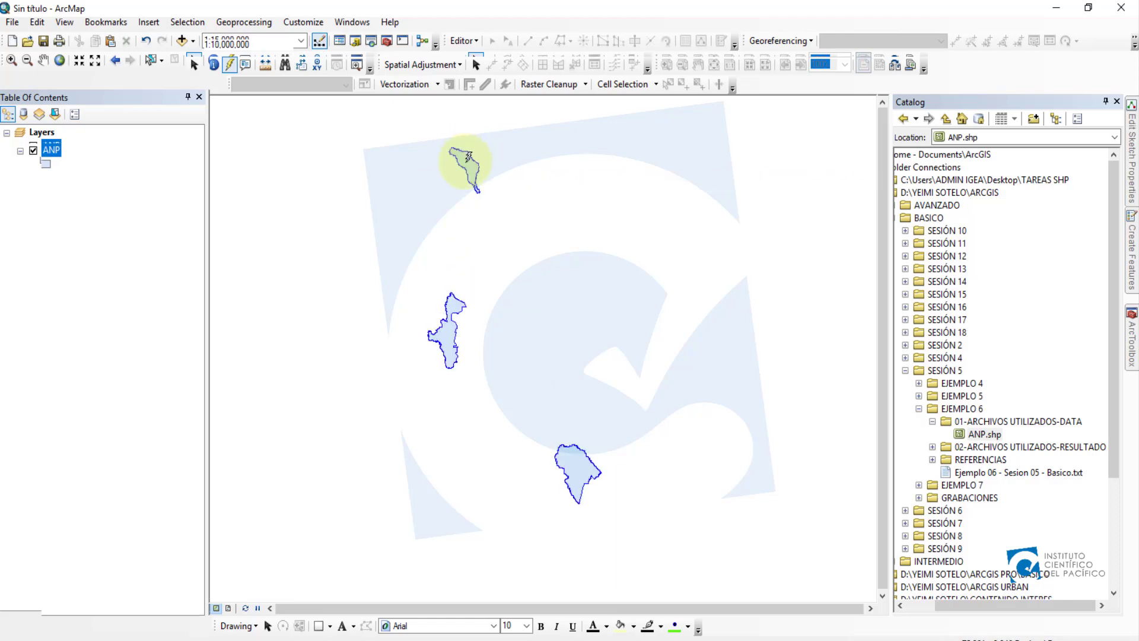
mouse_move(443, 327)
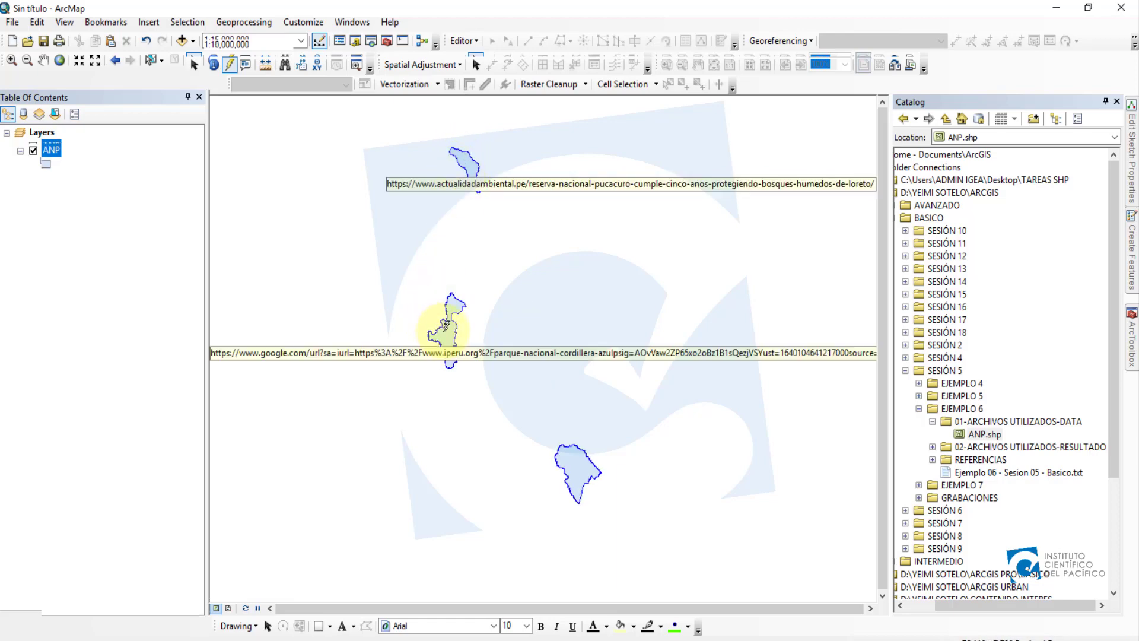
mouse_move(580, 468)
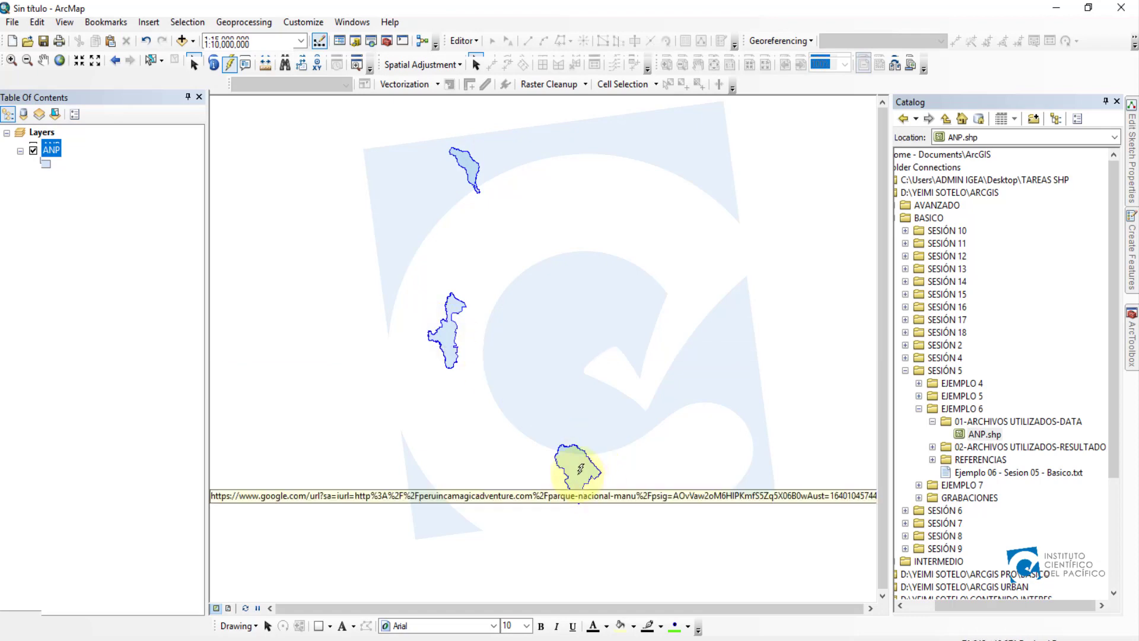
click(578, 468)
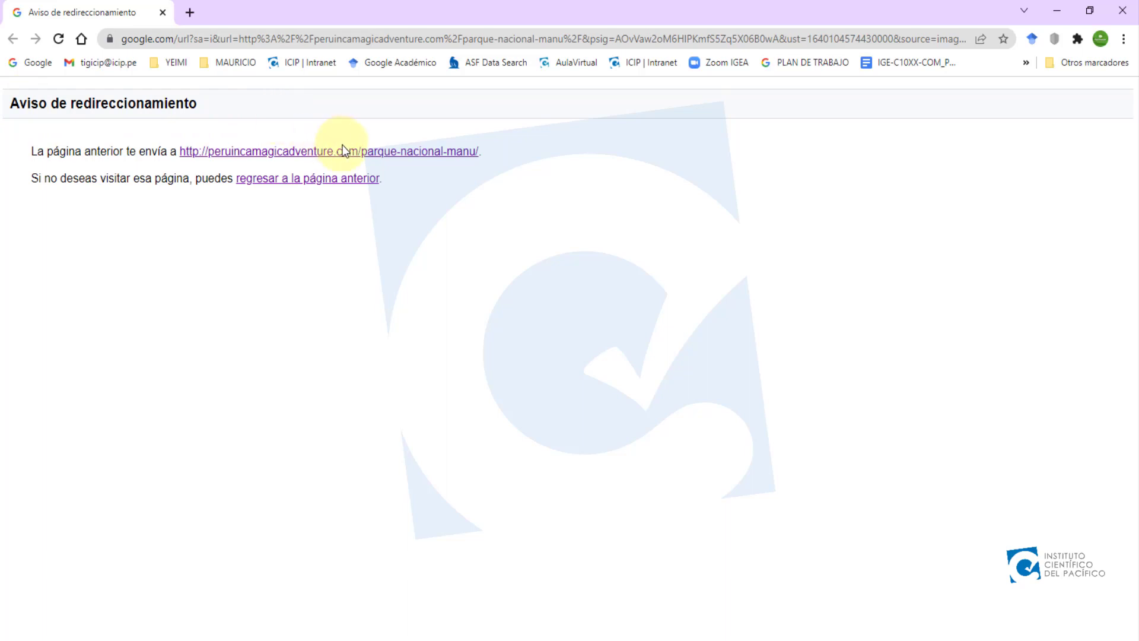
Follow the redirect notice to the peruincamagicadventure.com page on Parque Nacional Manu and look through its text and photos
click(325, 153)
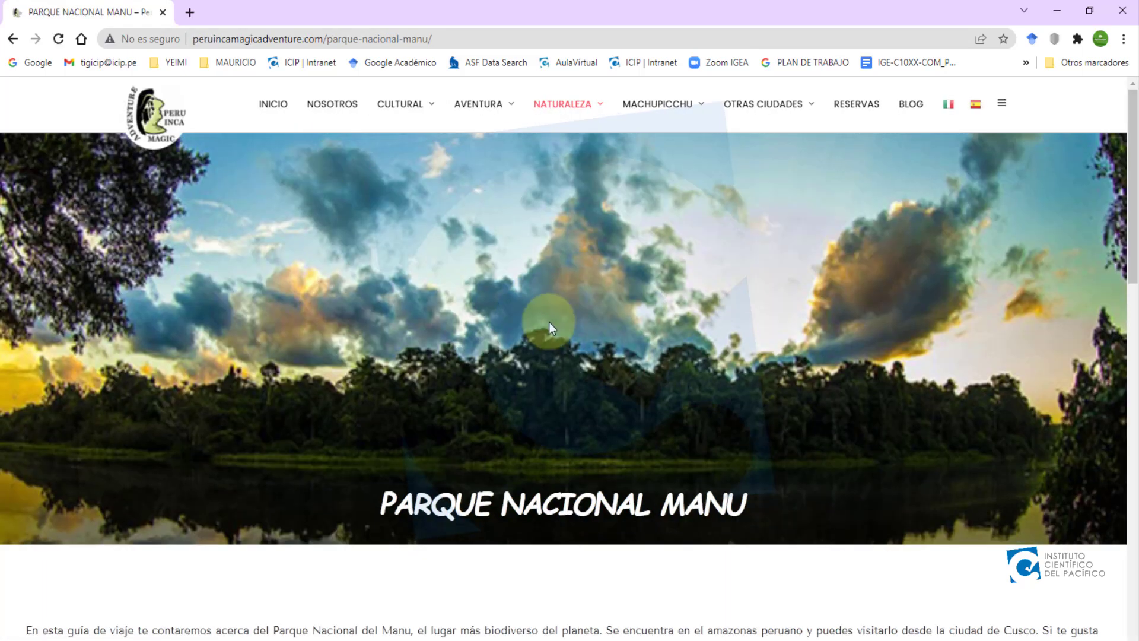
scroll(549, 322, down, 8)
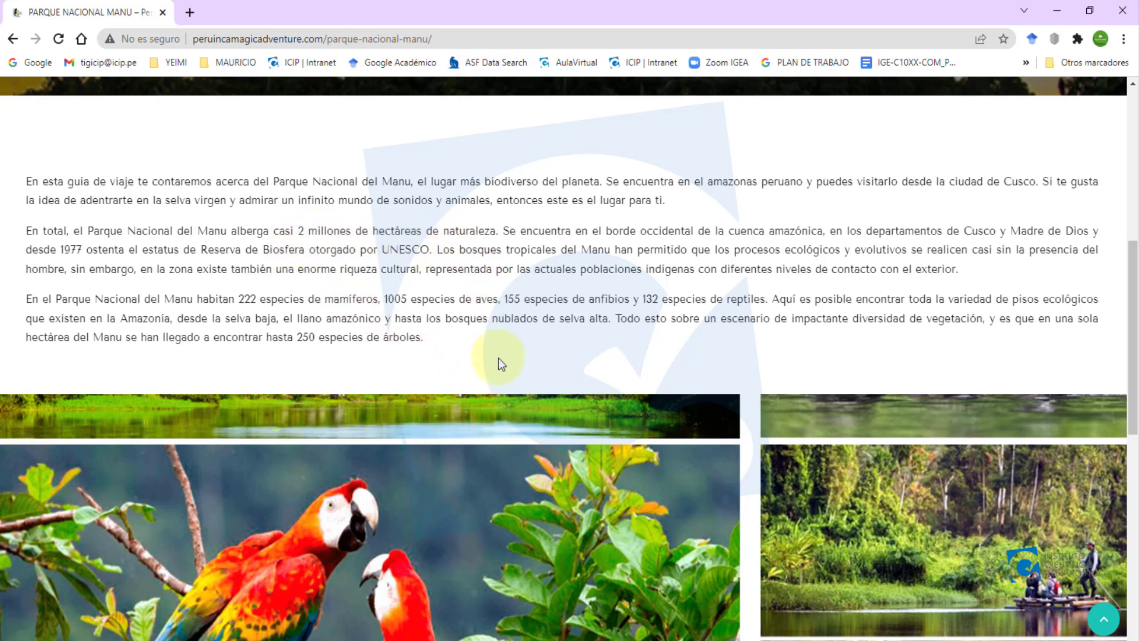
scroll(498, 358, down, 4)
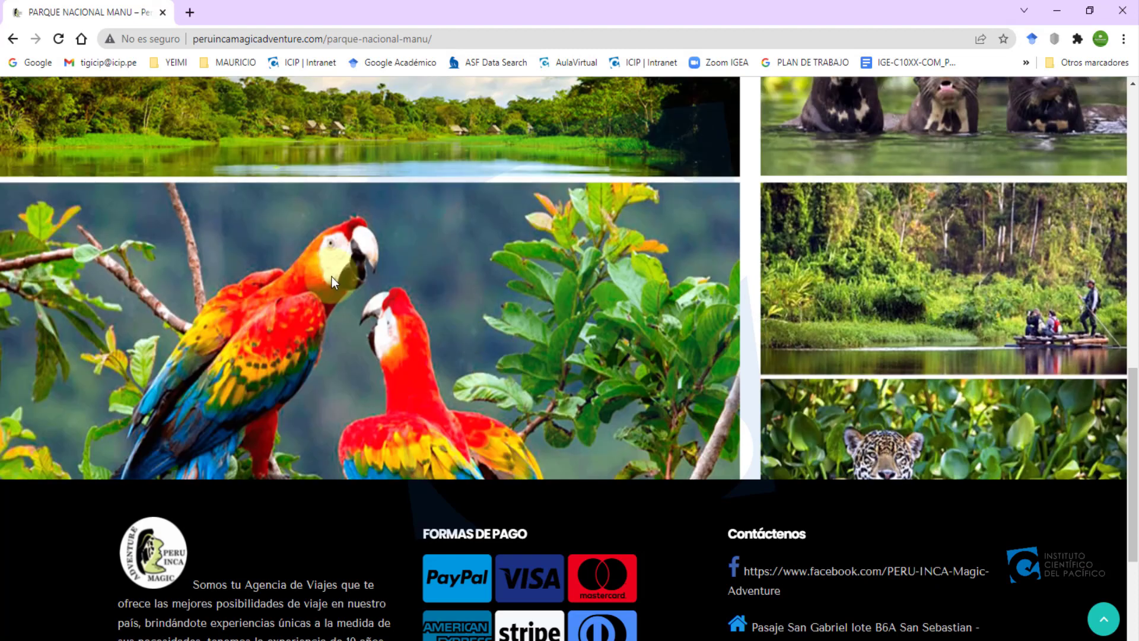
scroll(748, 374, up, 2)
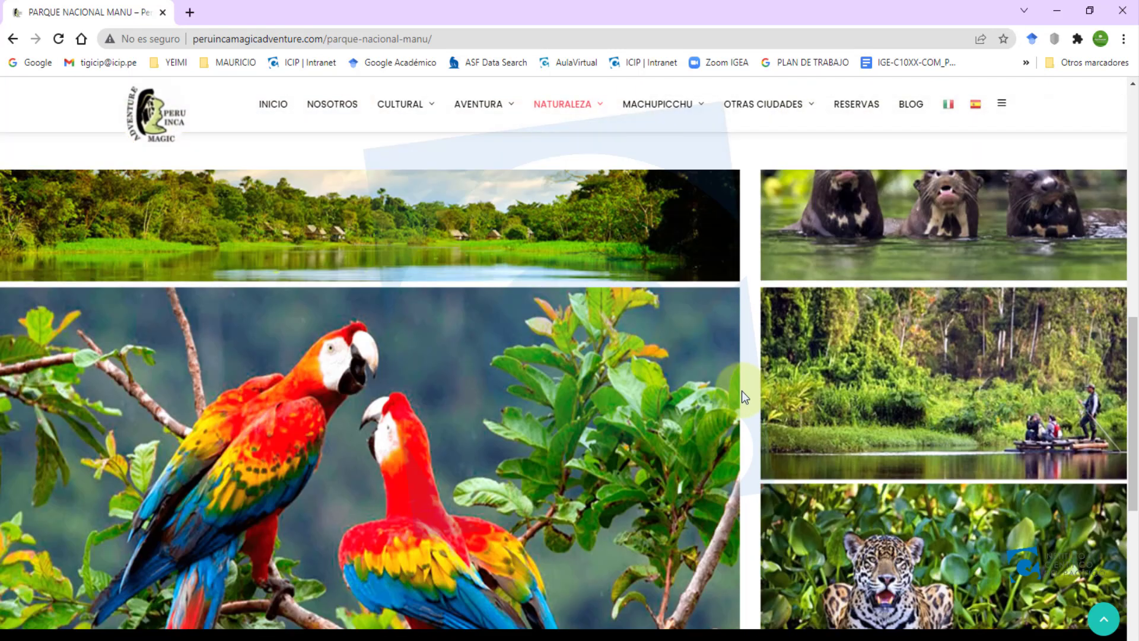
Back in ArcMap, open the Cordillera Azul polygon's hyperlink, follow the redirect to iperu.org and read through the park's page
click(277, 636)
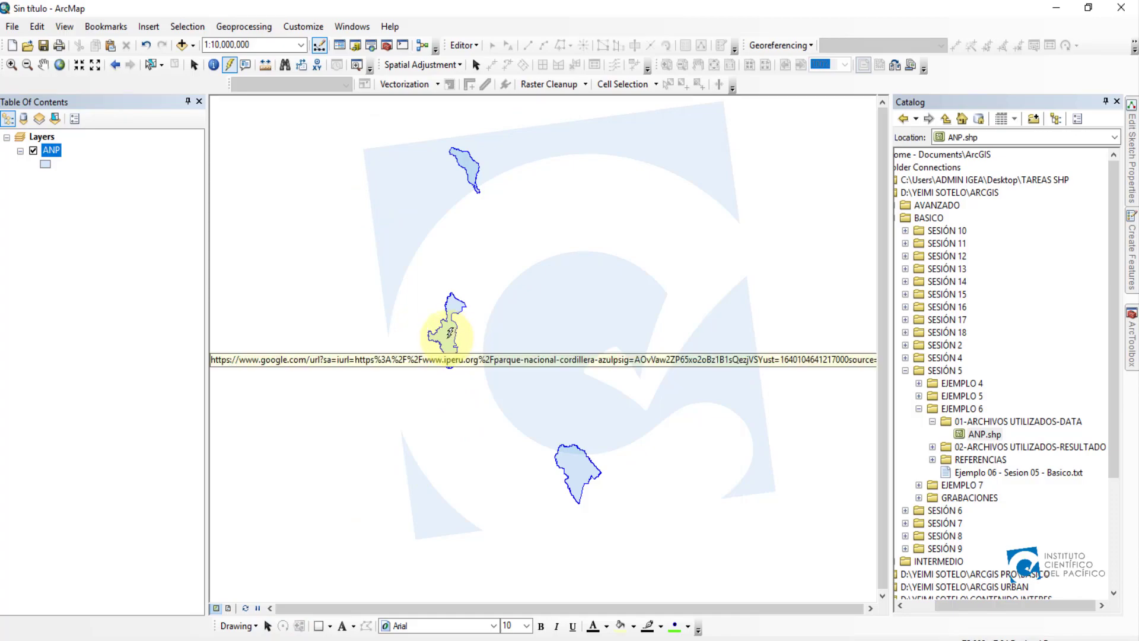
click(450, 333)
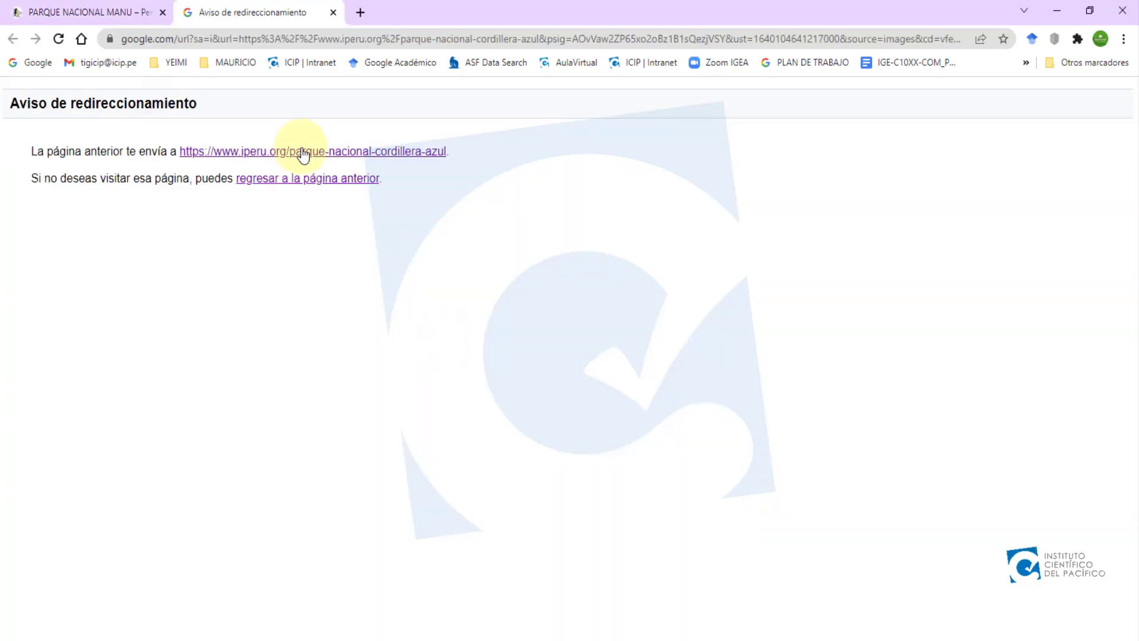
click(372, 155)
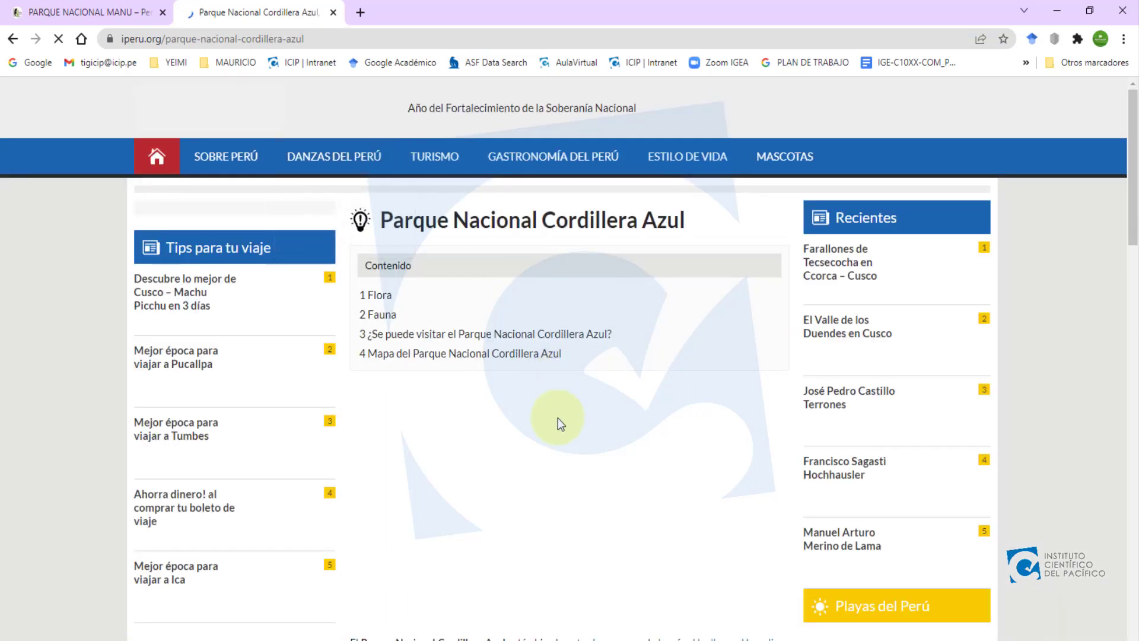
scroll(636, 413, down, 5)
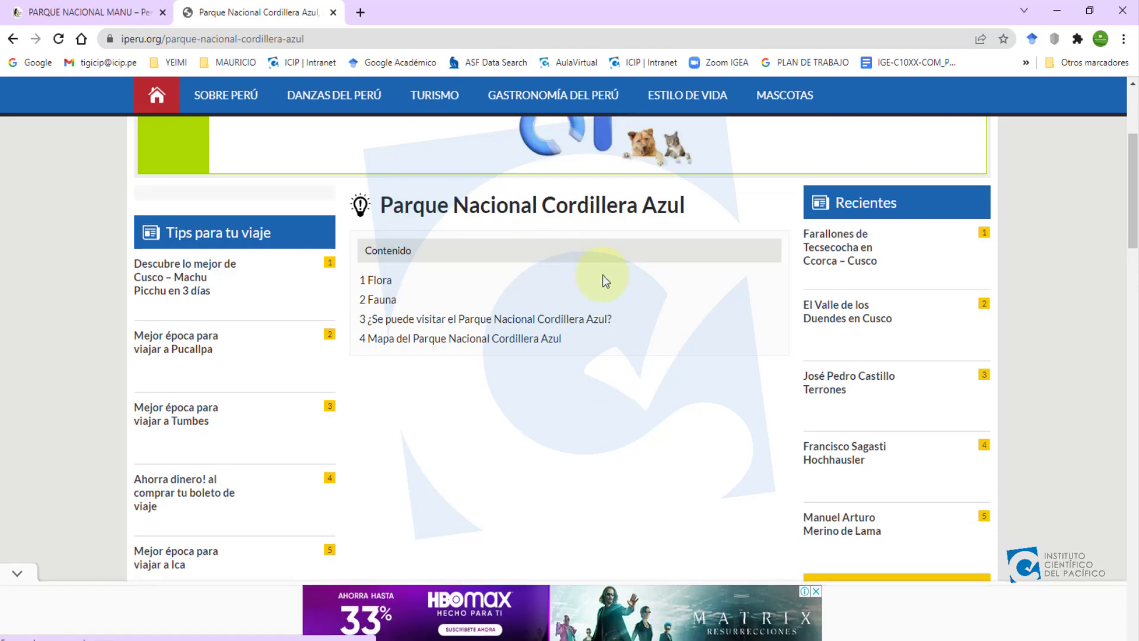
scroll(617, 343, down, 1)
scroll(618, 343, up, 1)
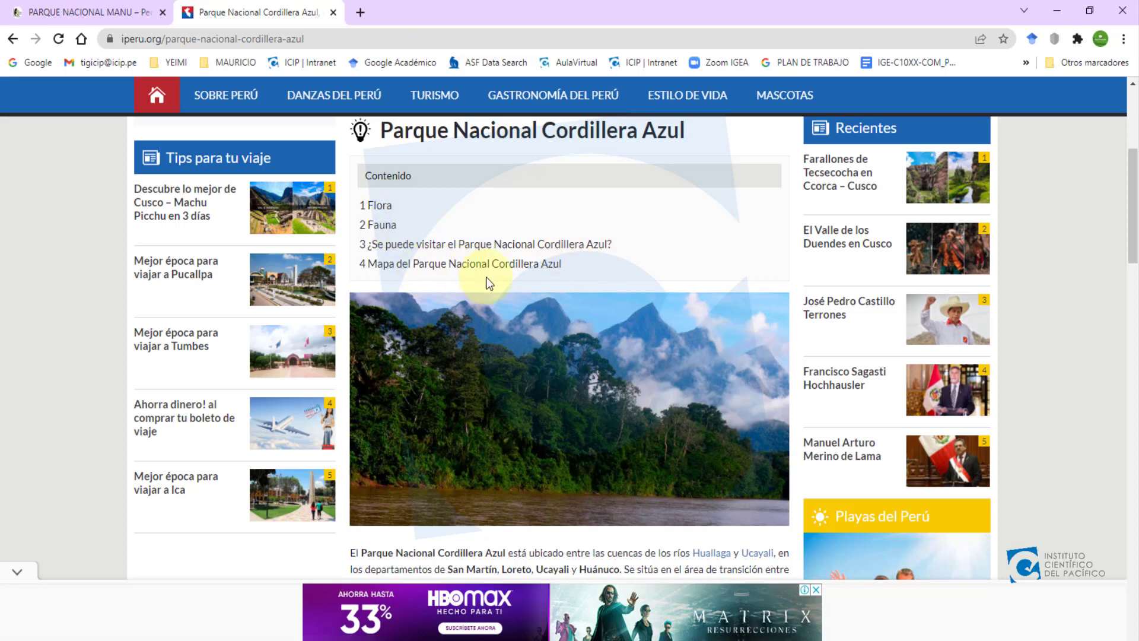
scroll(553, 308, down, 9)
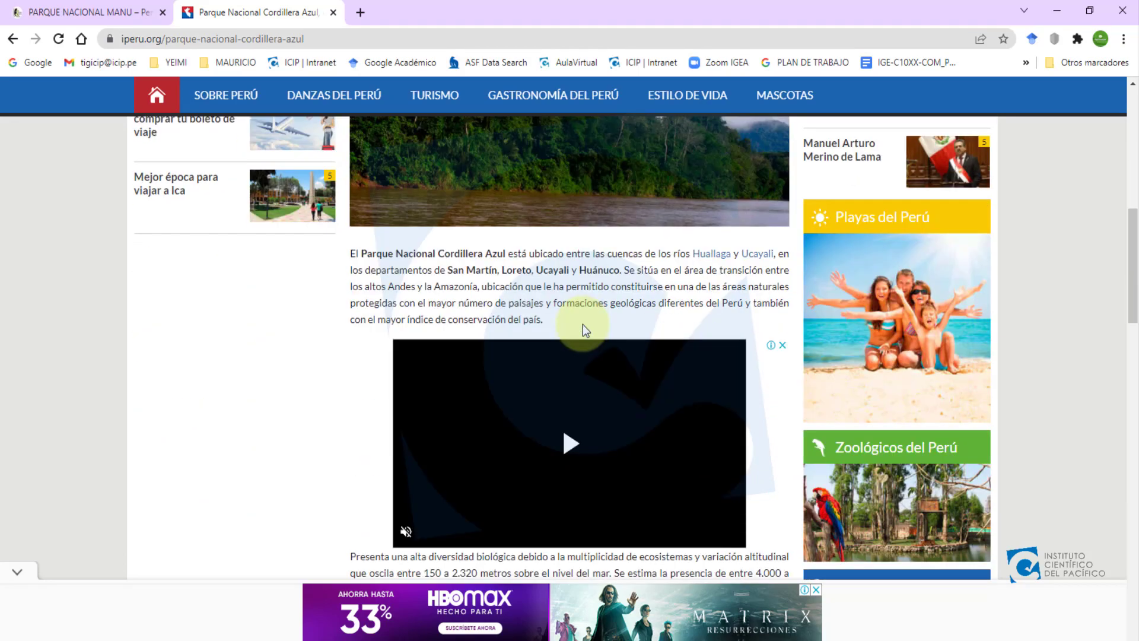
scroll(581, 325, down, 20)
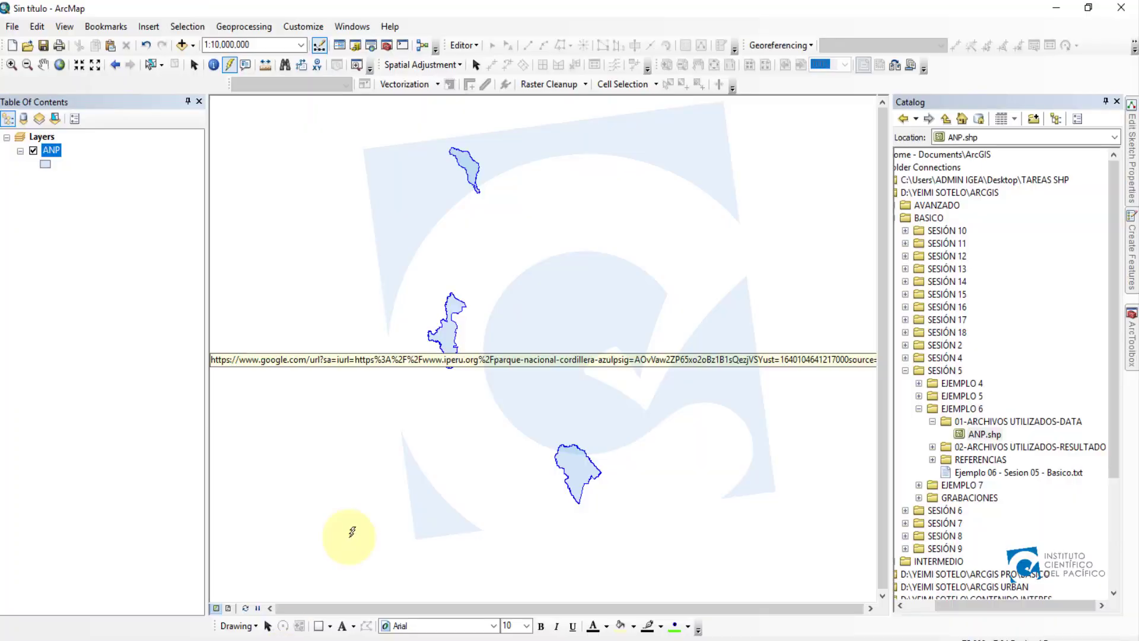
Open the Reserva Nacional Pucacuro polygon's hyperlink from the map, read through the actualidadambiental.pe article and return to ArcMap
click(471, 169)
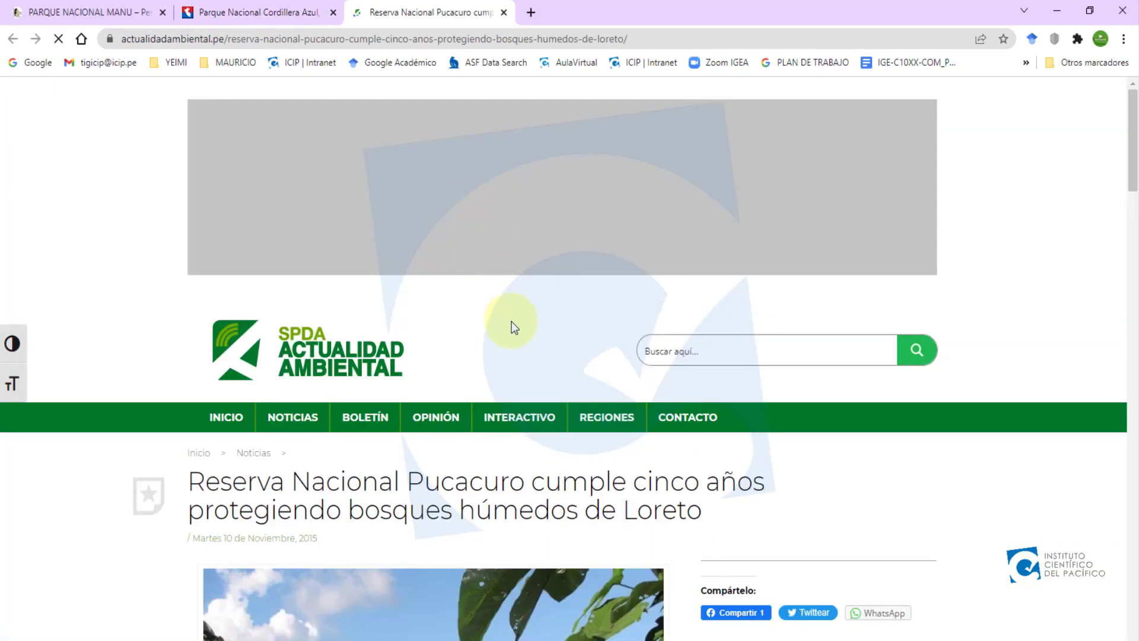
scroll(513, 326, down, 5)
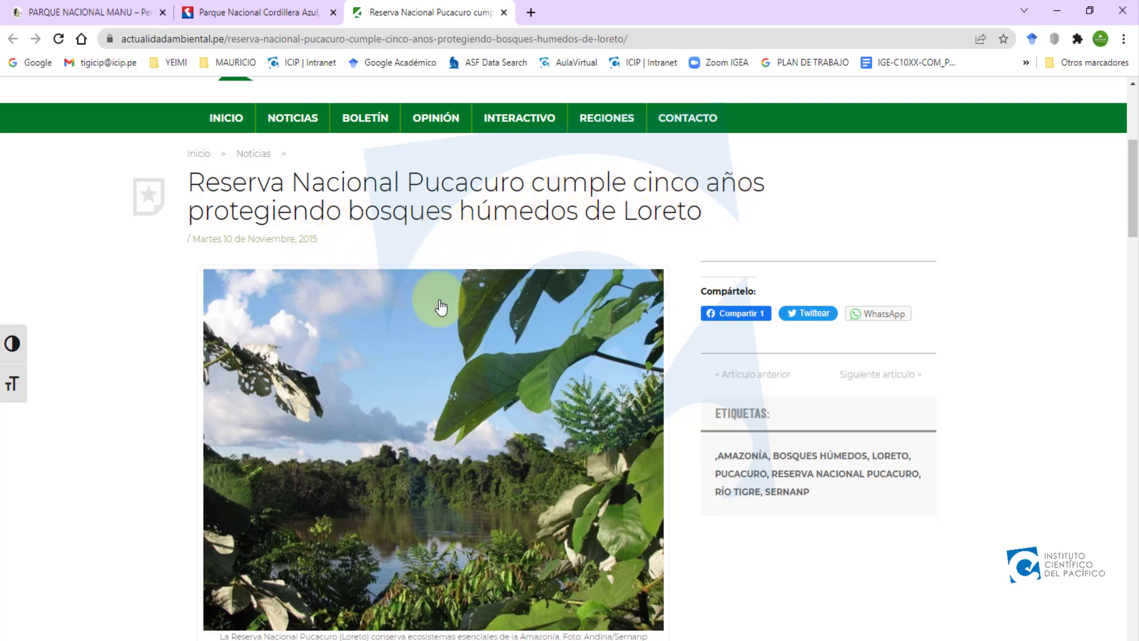
scroll(439, 307, down, 2)
scroll(440, 306, down, 1)
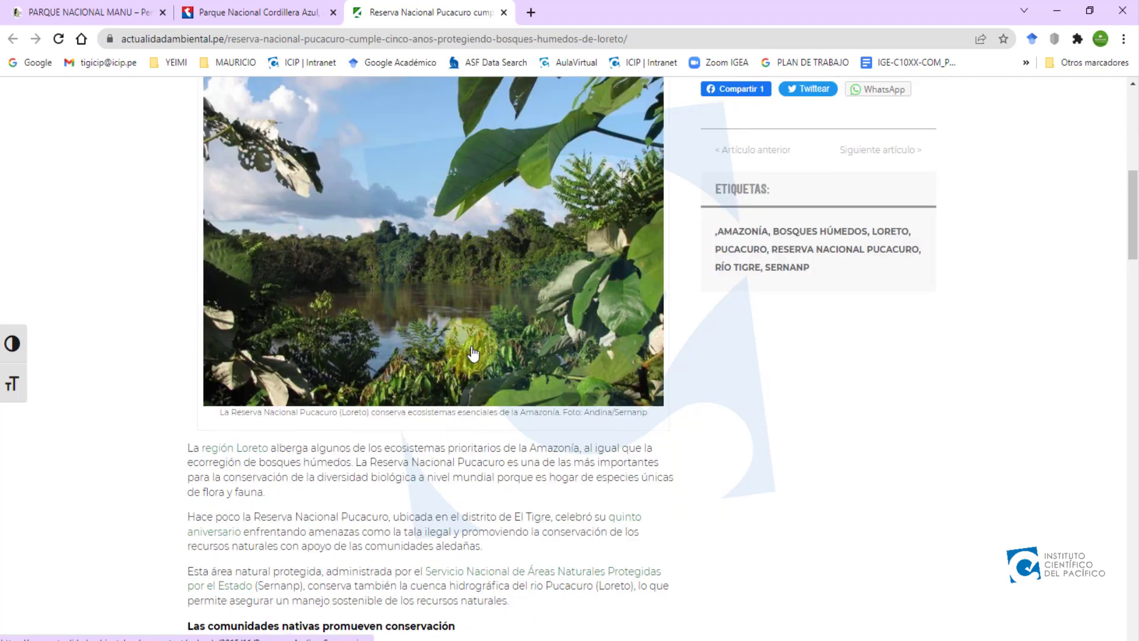
scroll(472, 347, down, 3)
scroll(472, 347, down, 2)
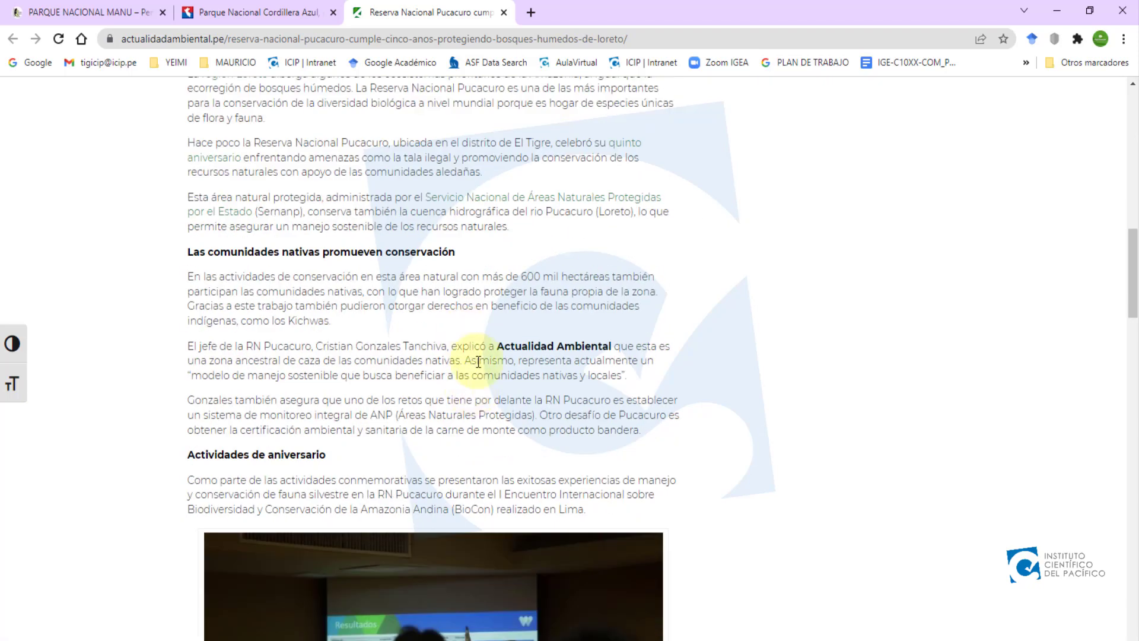
click(279, 640)
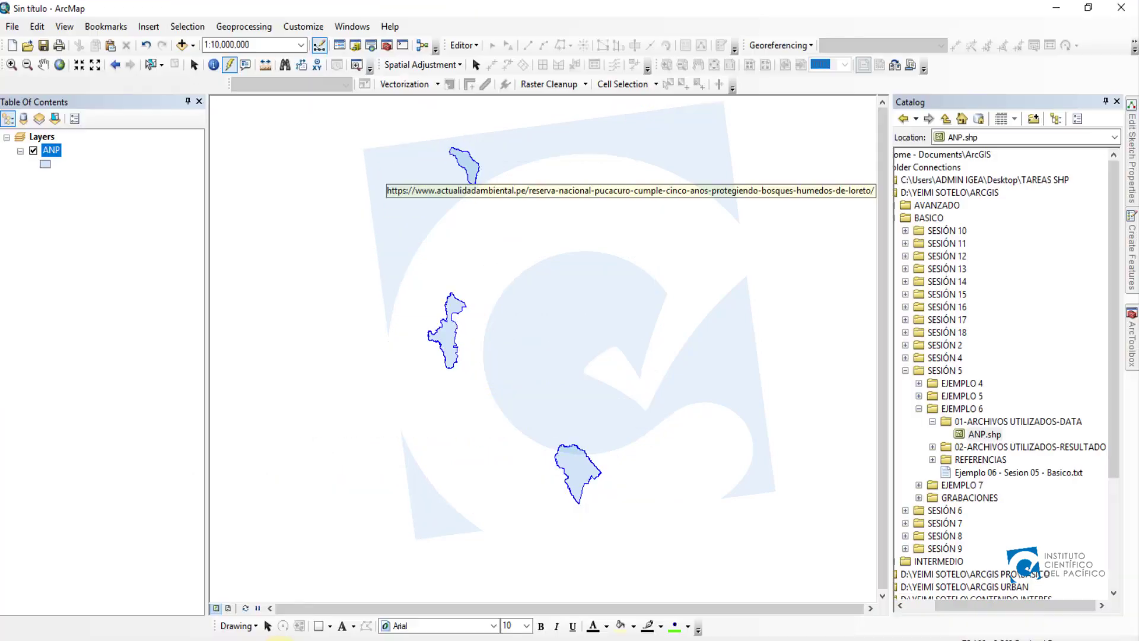